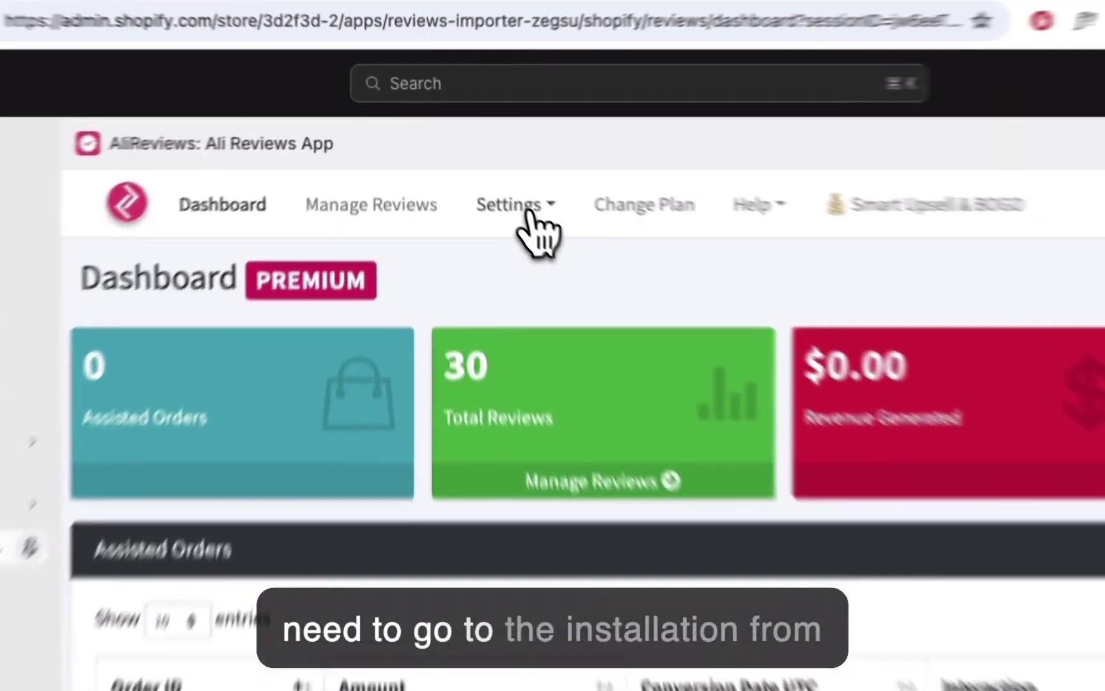
Go to Settings > Installation and expand 'Manual Installation - Shopify Themes Without App Blocks'.
{"action": "left_click", "coordinate": [530, 212]}
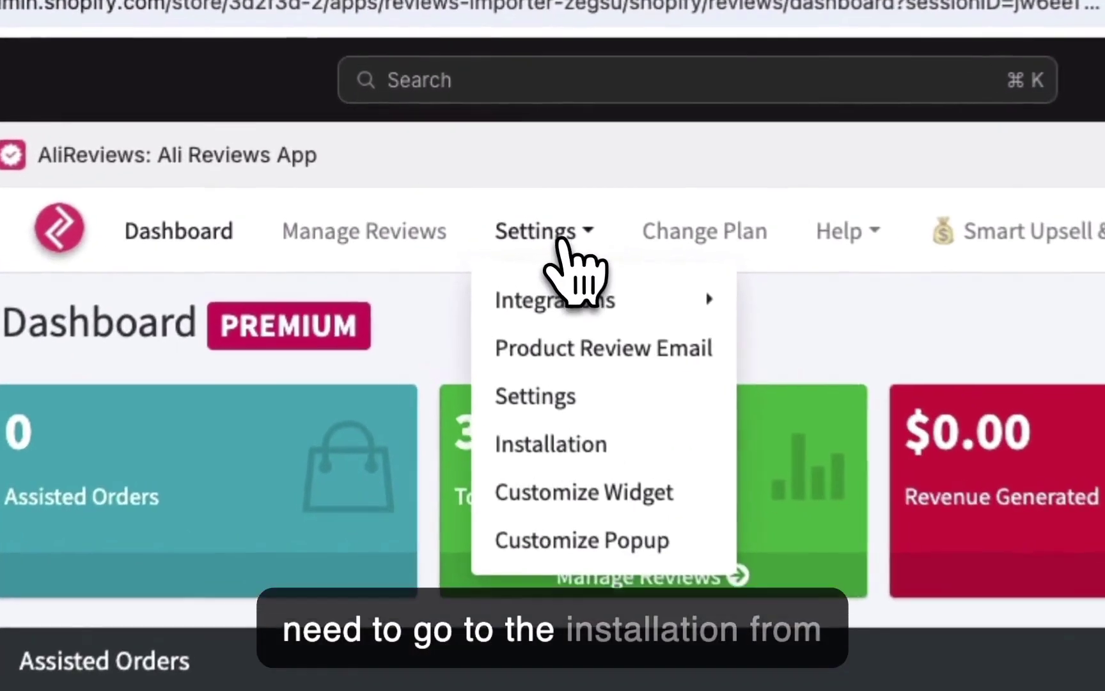
{"action": "left_click", "coordinate": [553, 454]}
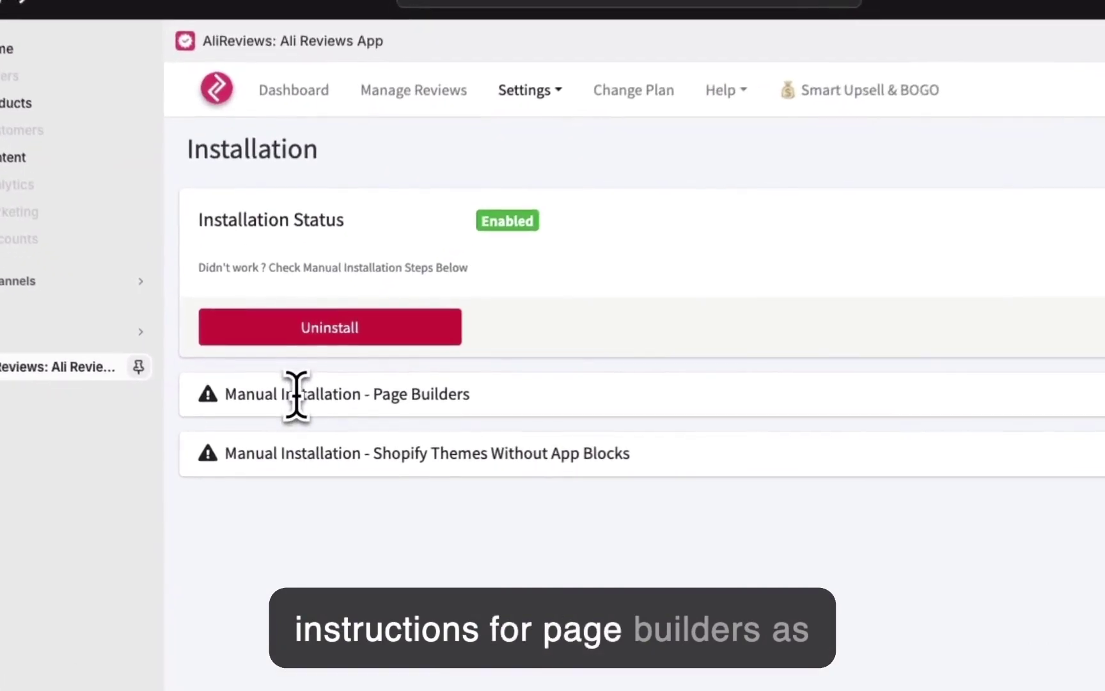
{"action": "left_click", "coordinate": [292, 405]}
{"action": "left_click", "coordinate": [292, 404]}
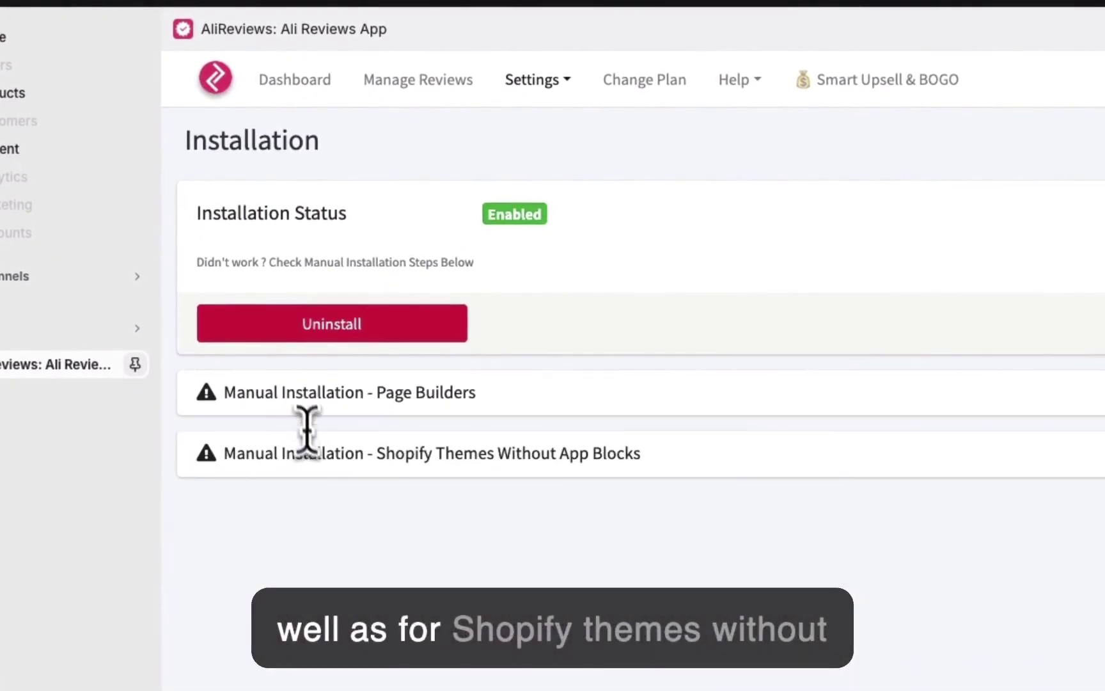
{"action": "left_click", "coordinate": [311, 454]}
{"action": "scroll", "coordinate": [313, 457], "scroll_direction": "down", "scroll_amount": 3}
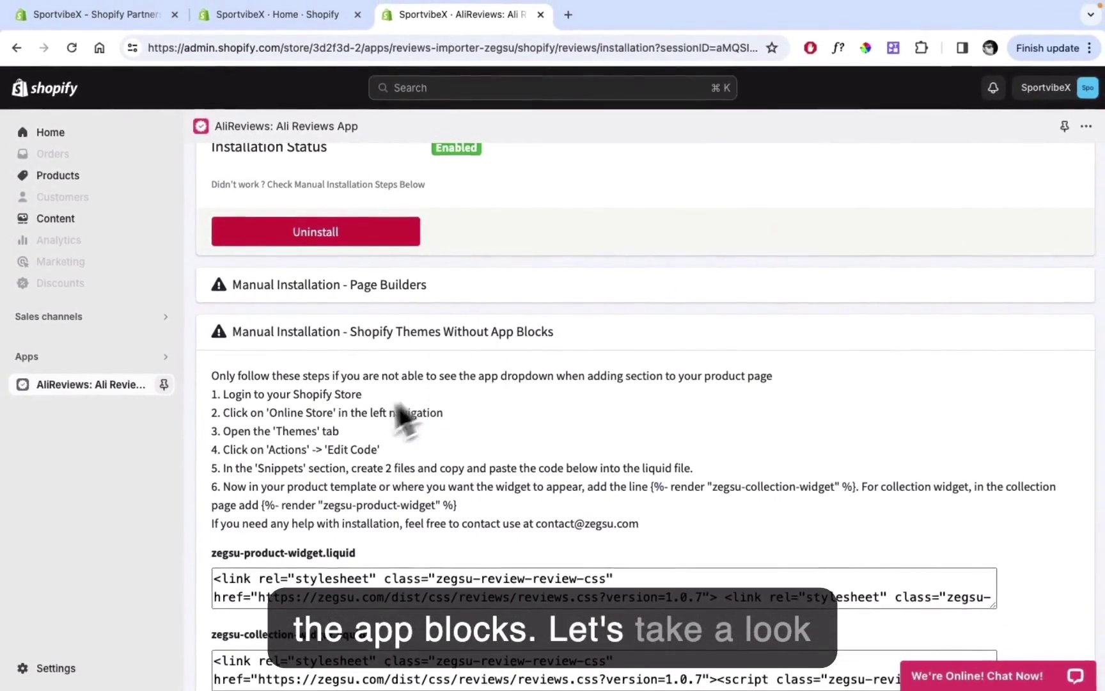
{"action": "scroll", "coordinate": [400, 412], "scroll_direction": "down", "scroll_amount": 1}
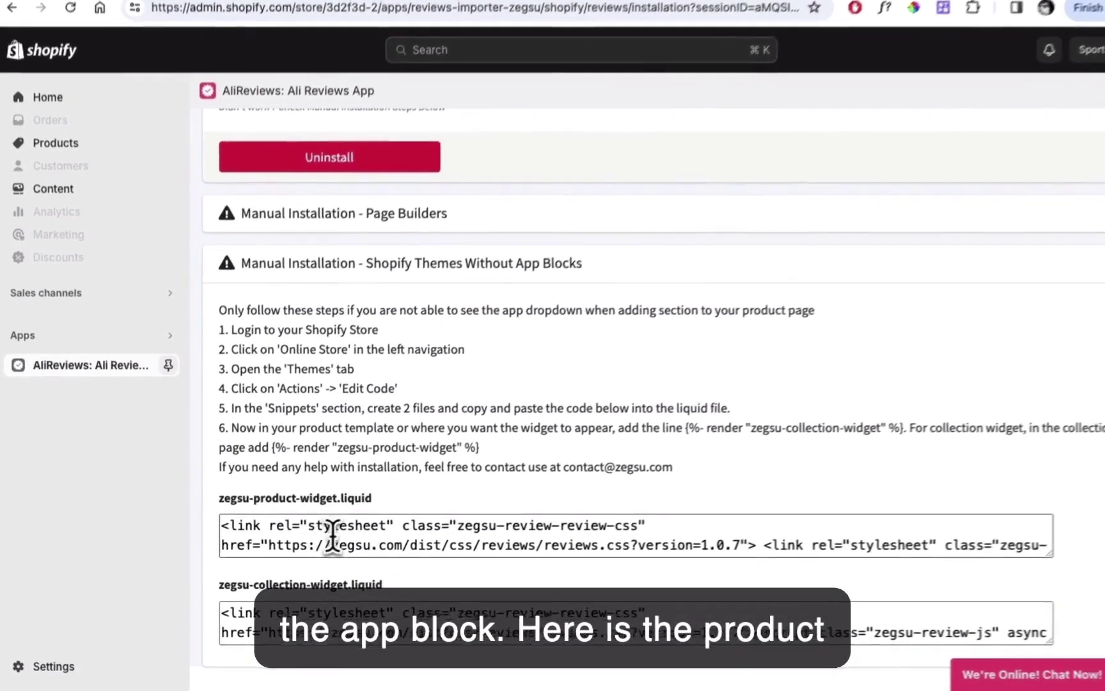
Select the product-widget and collection-widget code boxes and their render tags.
{"action": "left_click", "coordinate": [313, 543]}
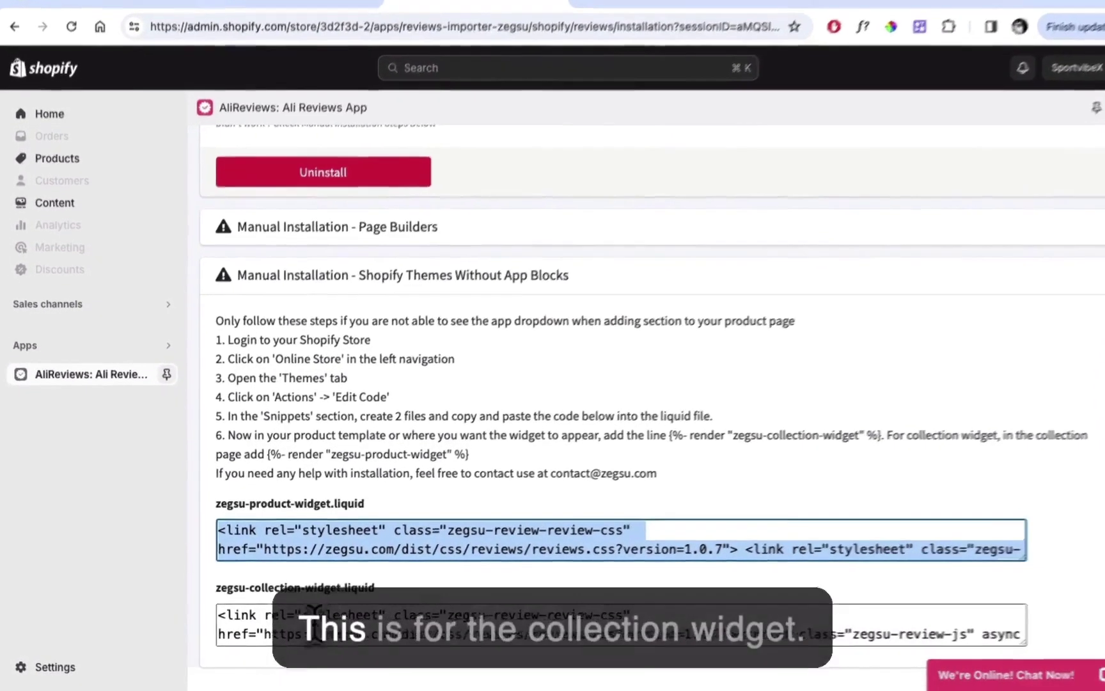
{"action": "left_click", "coordinate": [307, 614]}
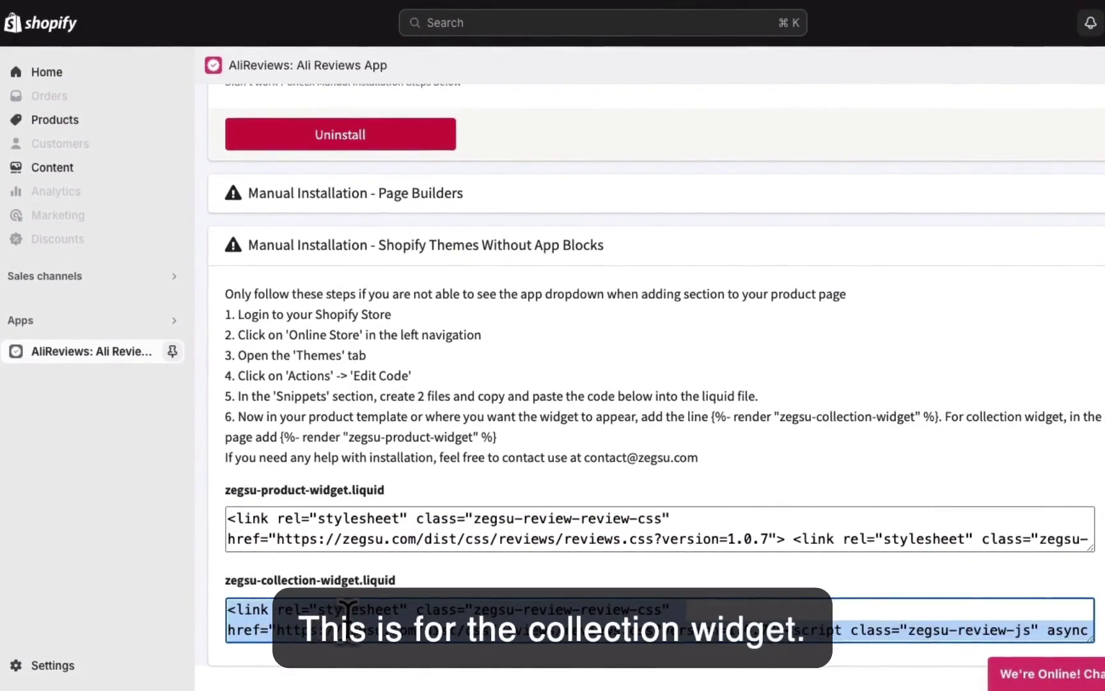
{"action": "left_click", "coordinate": [337, 528]}
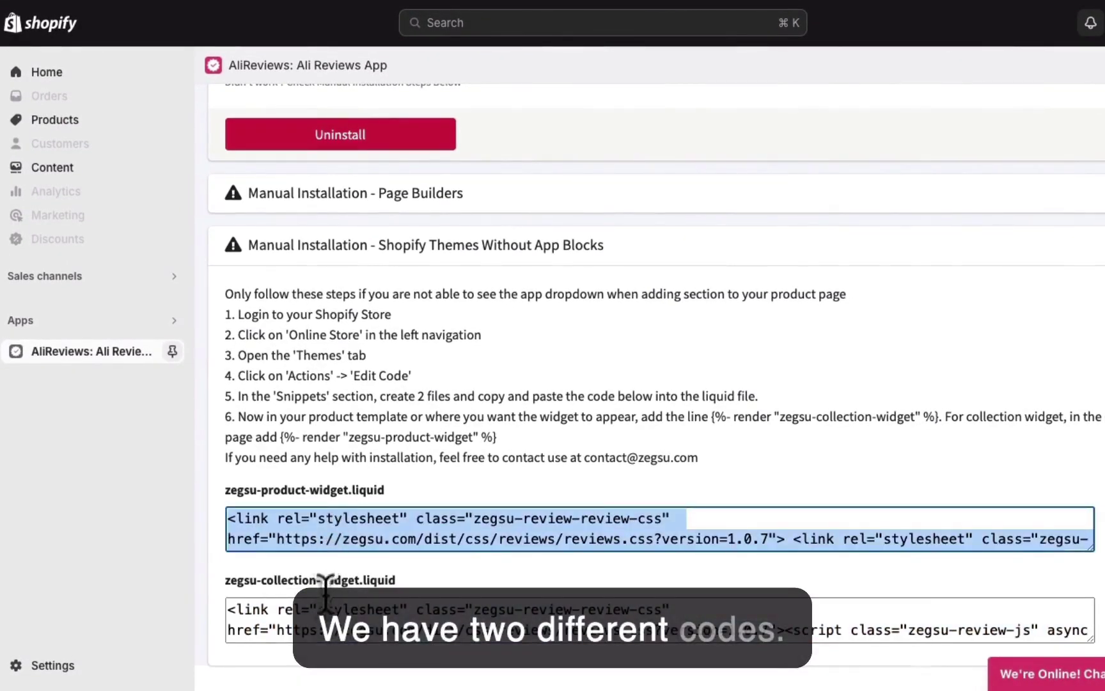
{"action": "left_click", "coordinate": [323, 607]}
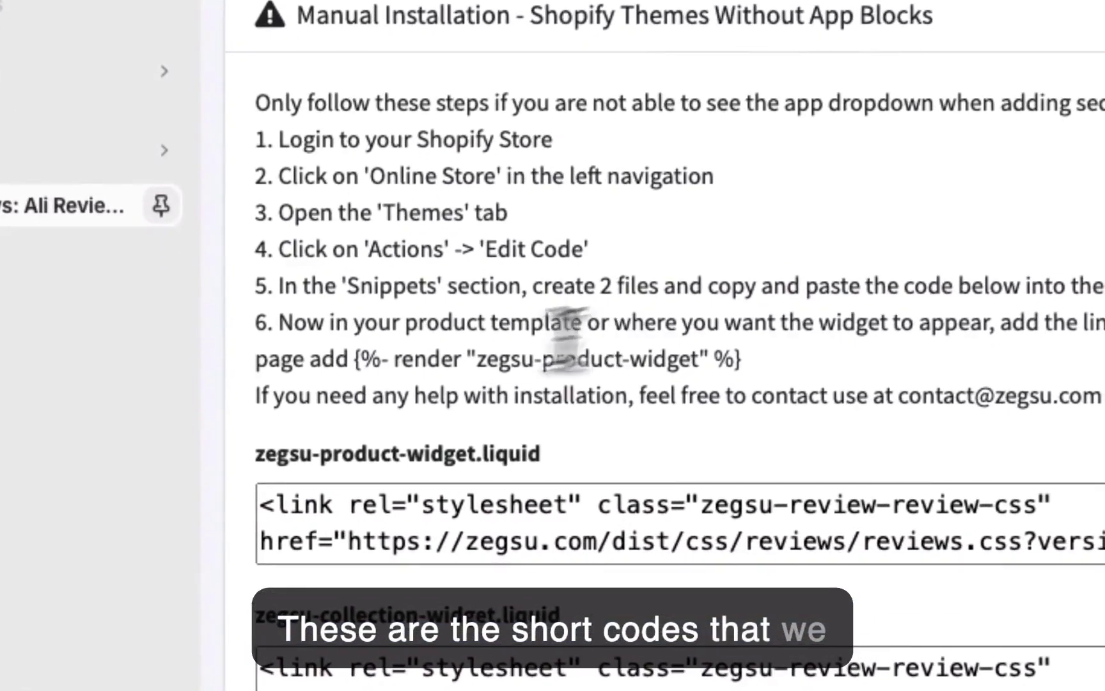
{"action": "left_click_drag", "start_coordinate": [281, 437], "coordinate": [440, 437]}
{"action": "left_click_drag", "start_coordinate": [642, 361], "coordinate": [748, 362]}
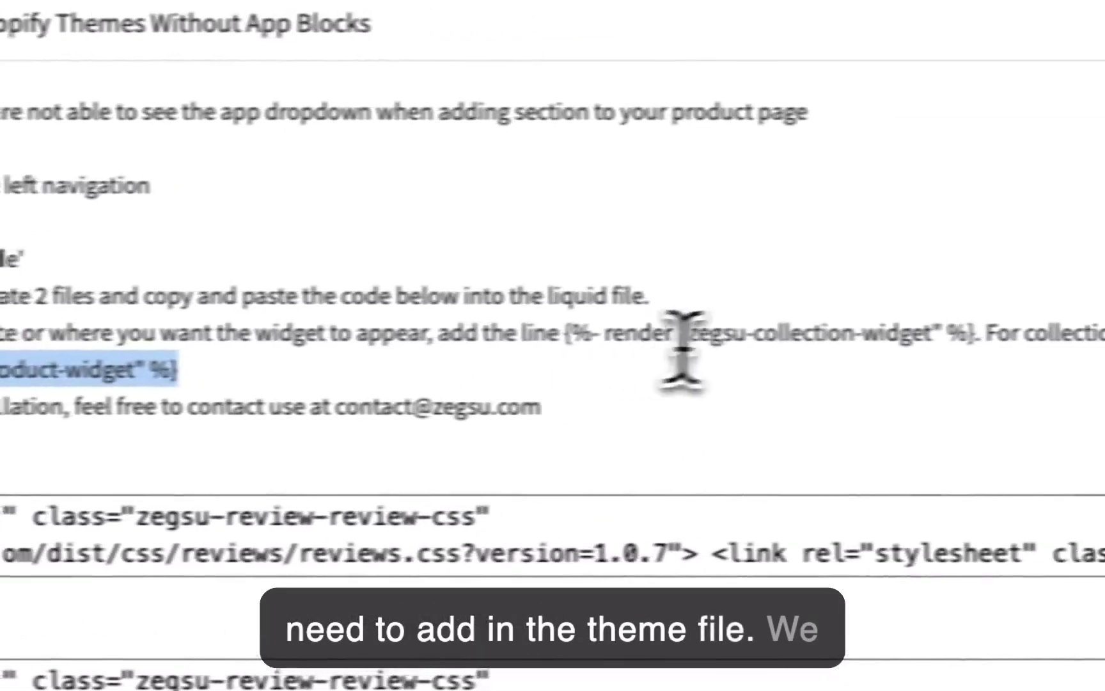
{"action": "left_click_drag", "start_coordinate": [503, 339], "coordinate": [903, 335]}
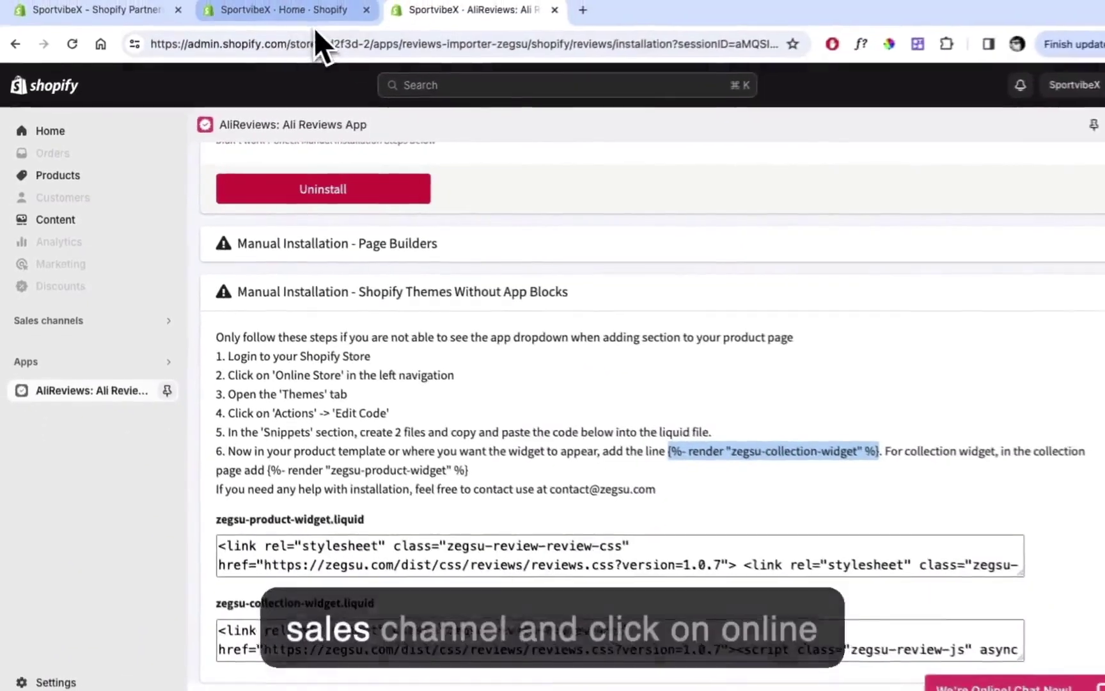
From the store's Home page, go to Sales channels > Online Store to show the SportVibeX_EC theme.
{"action": "left_click", "coordinate": [311, 16]}
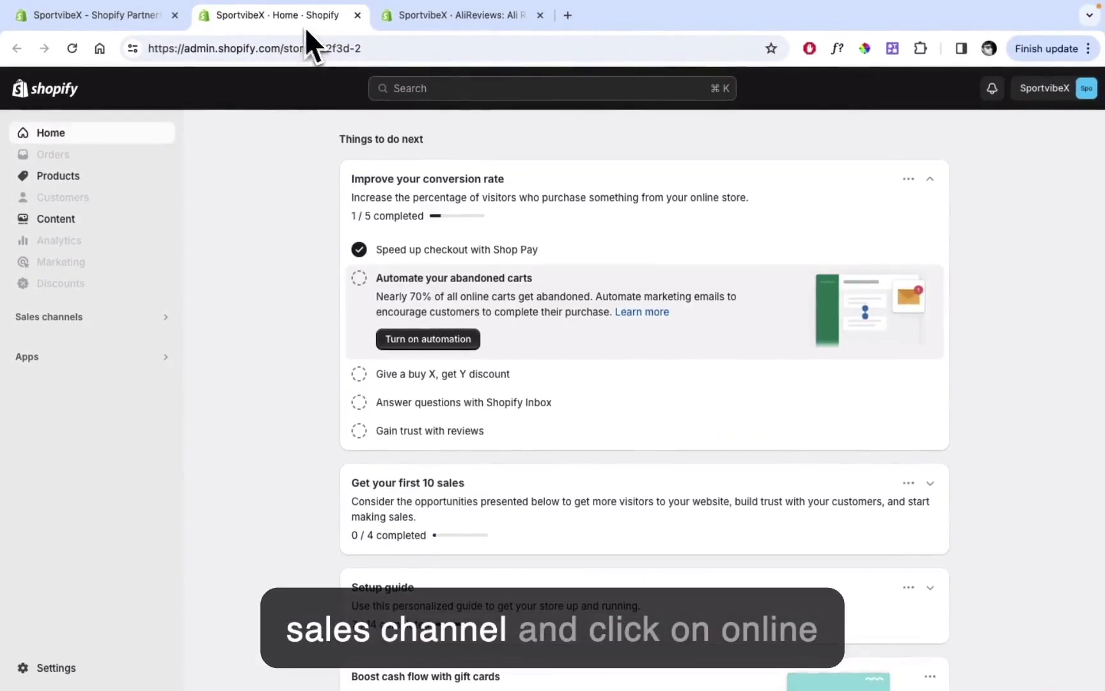
{"action": "left_click", "coordinate": [70, 332]}
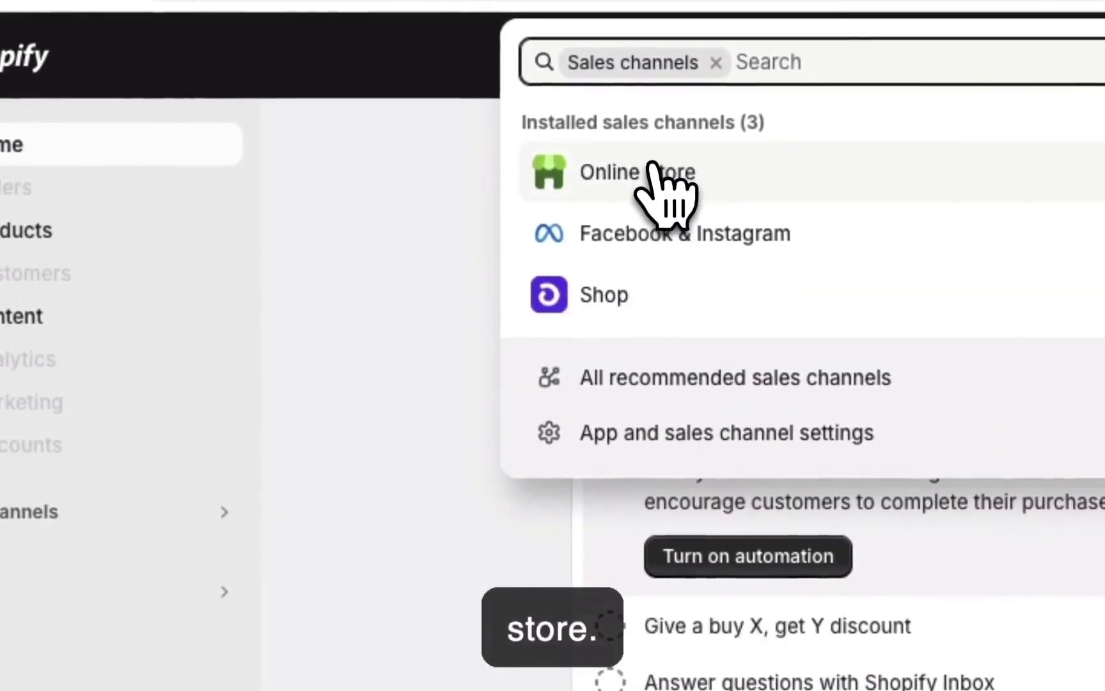
{"action": "left_click", "coordinate": [657, 164]}
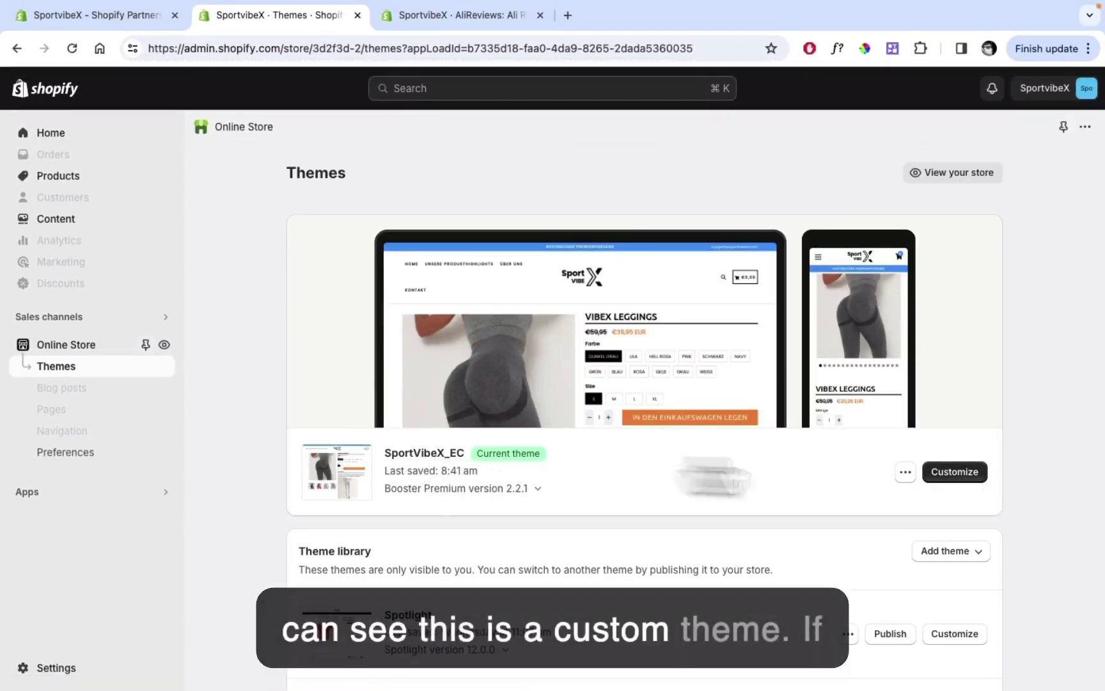
{"action": "left_click", "coordinate": [983, 481]}
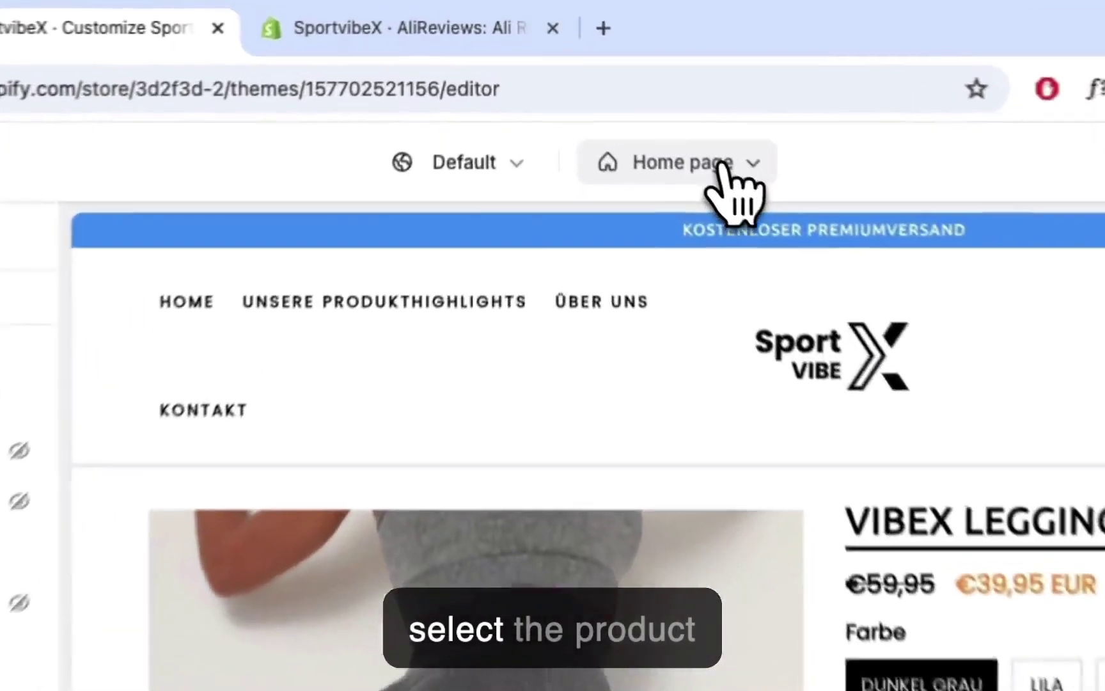
{"action": "left_click", "coordinate": [633, 91]}
{"action": "left_click", "coordinate": [544, 199]}
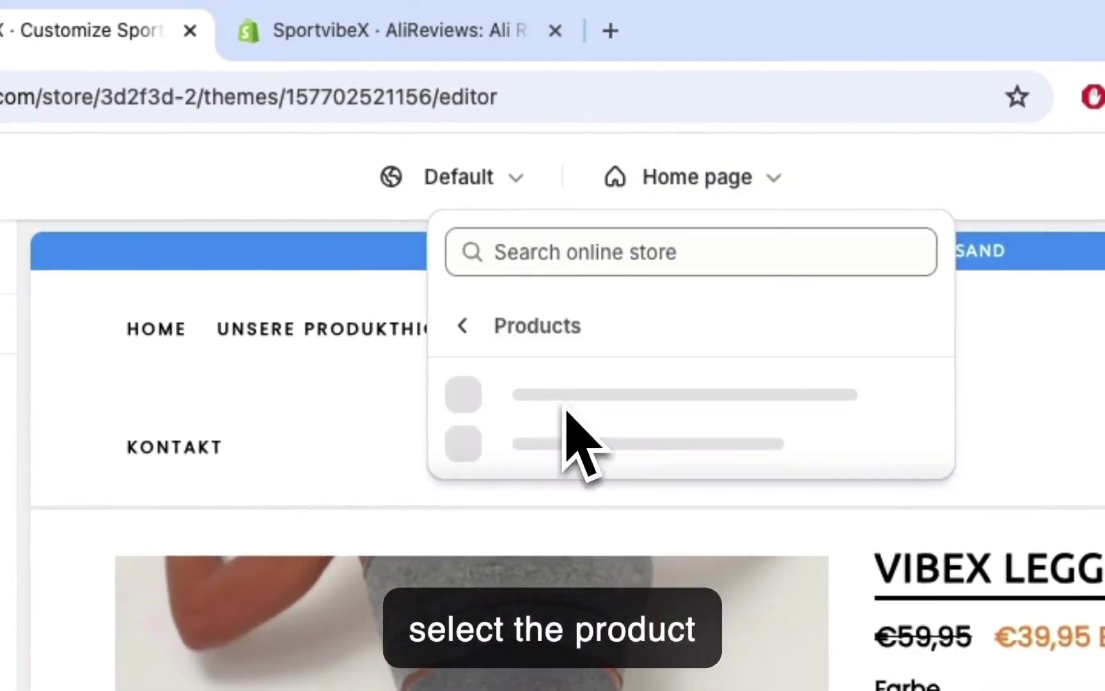
{"action": "left_click", "coordinate": [632, 394]}
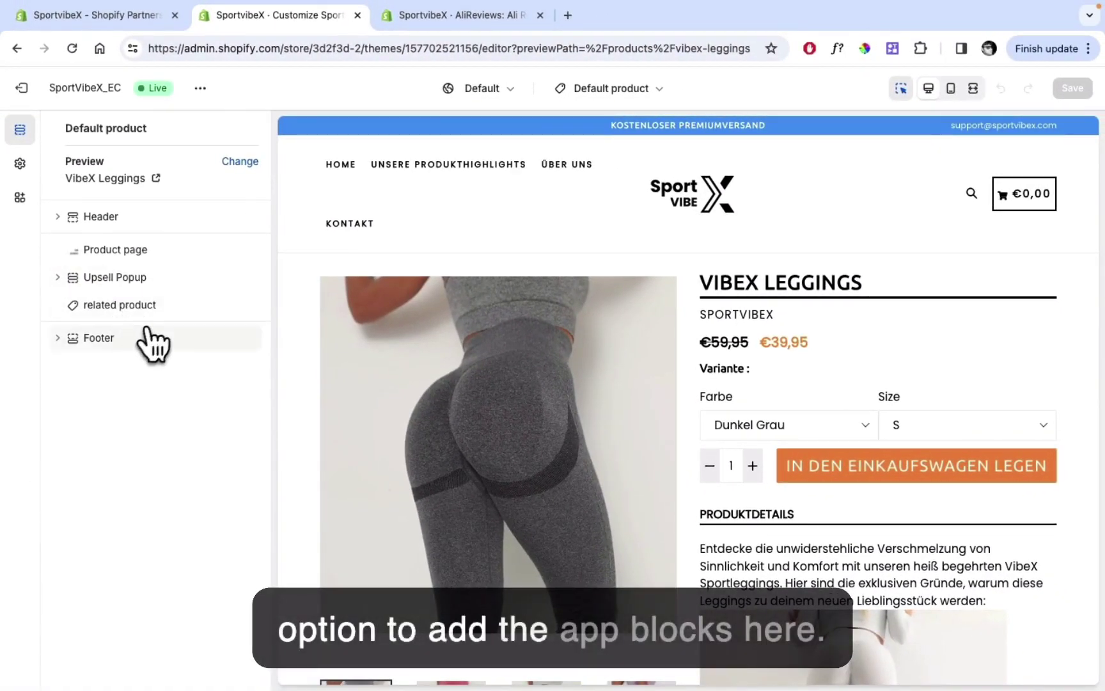
{"action": "left_click", "coordinate": [178, 339]}
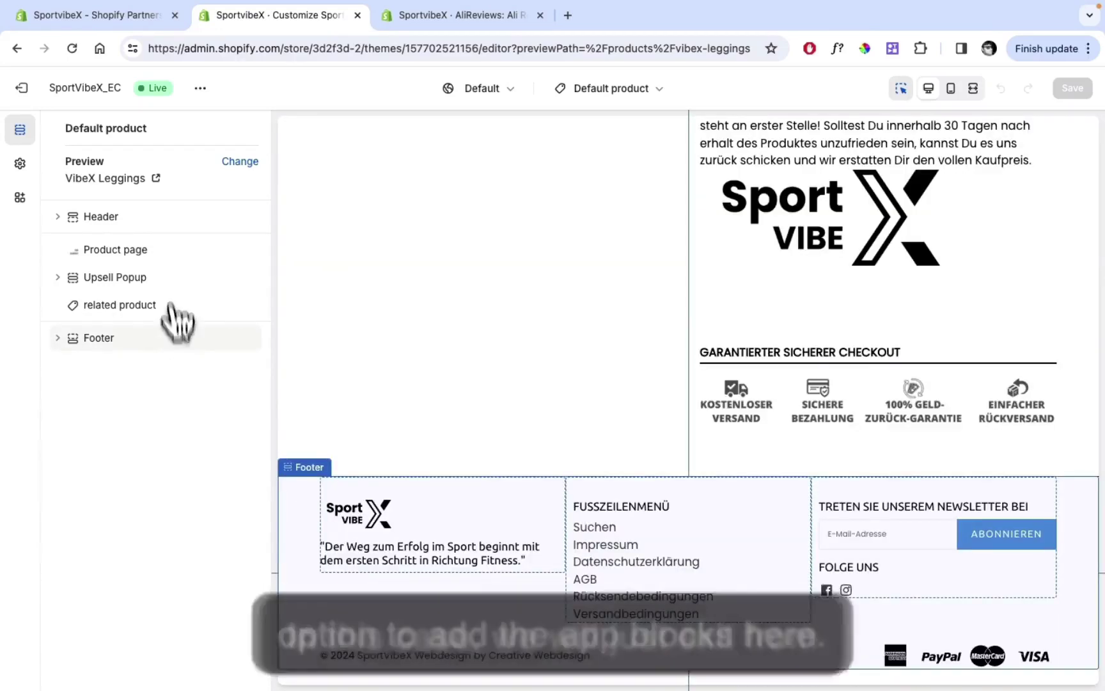
{"action": "left_click", "coordinate": [21, 88]}
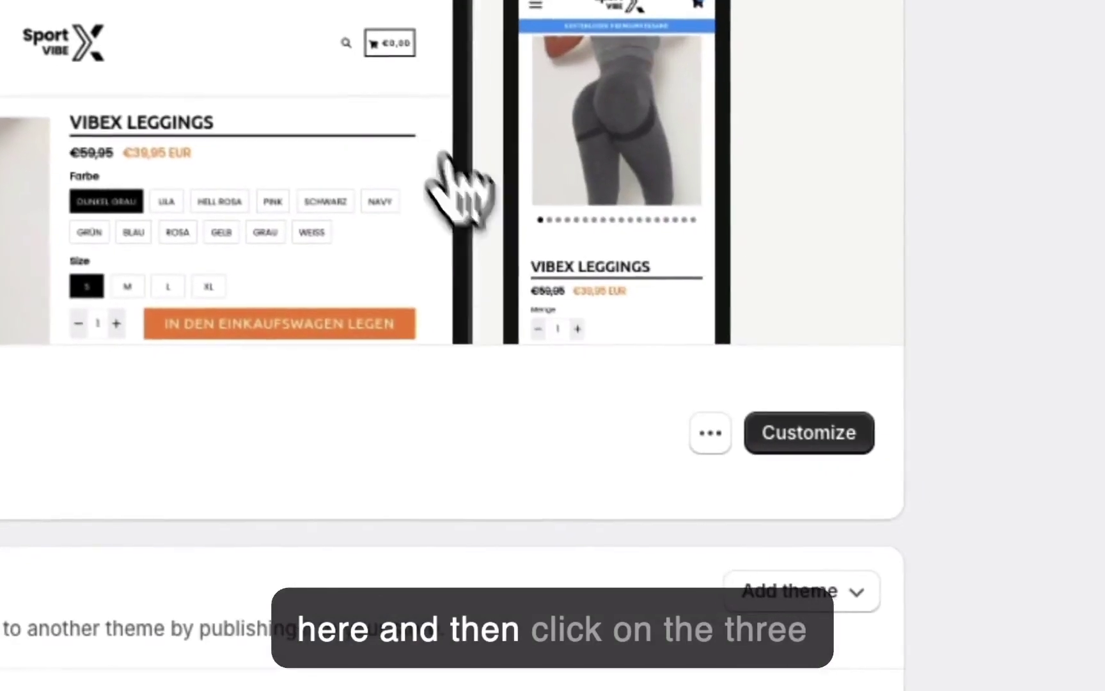
Open Edit code for SportVibeX_EC, search files for 'snipp' and begin adding a new snippet.
{"action": "left_click", "coordinate": [685, 434]}
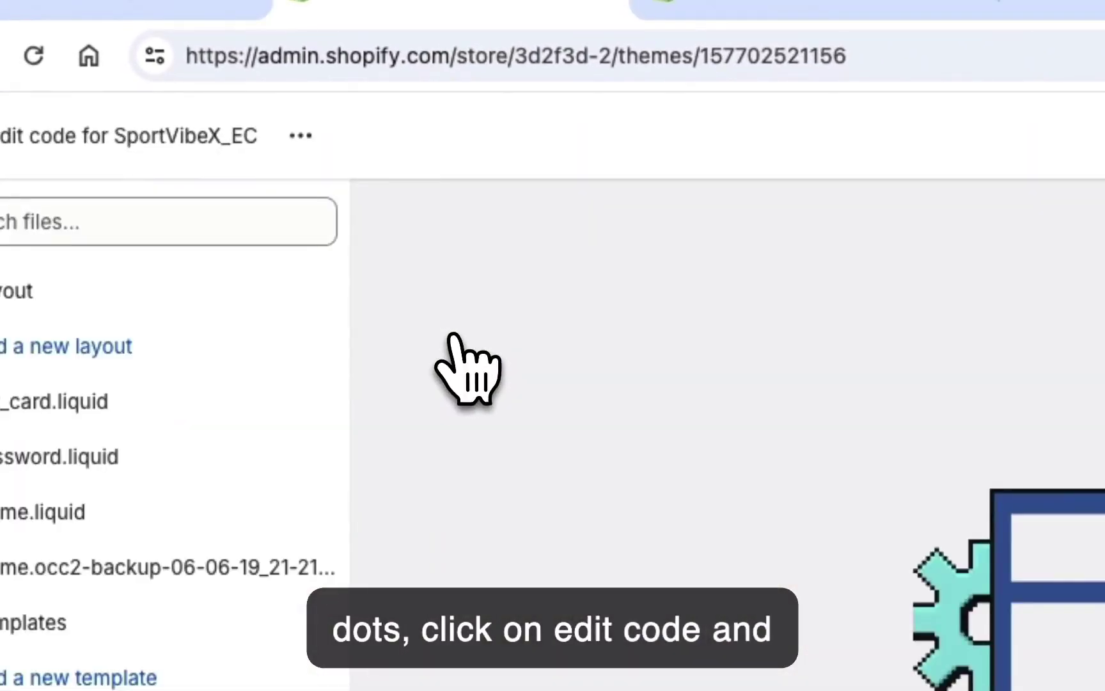
{"action": "left_click", "coordinate": [8, 214]}
{"action": "type", "text": "snipp"}
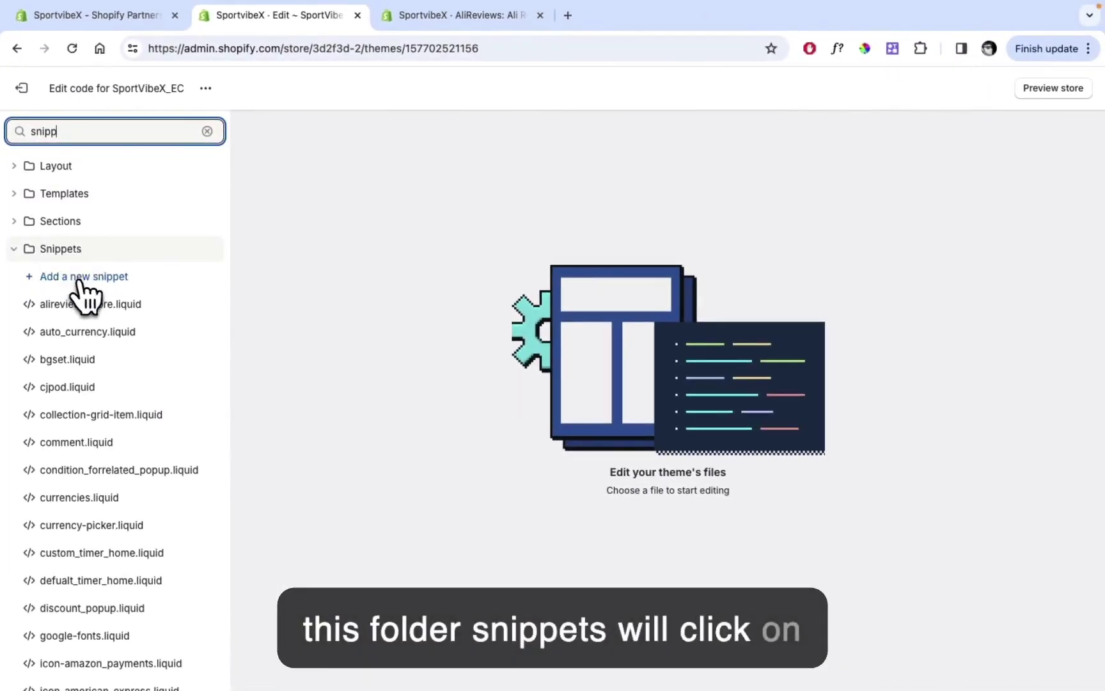
{"action": "left_click", "coordinate": [77, 279]}
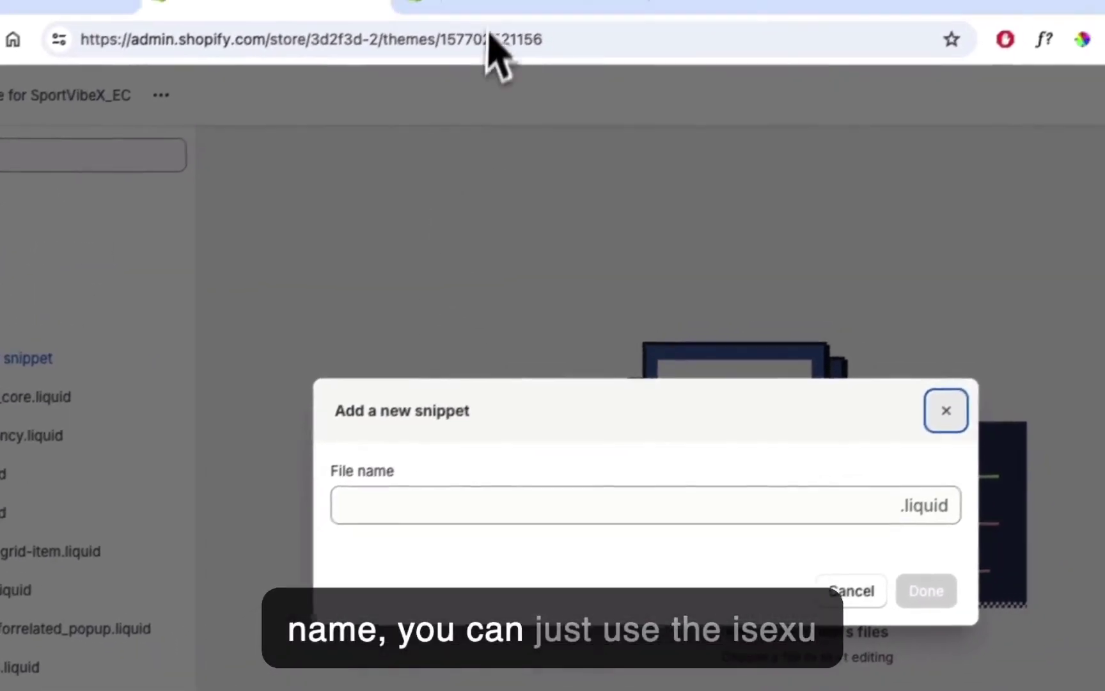
Copy the name zegsu-product-widget from AliReviews and use it as the new snippet's file name.
{"action": "left_click", "coordinate": [486, 5]}
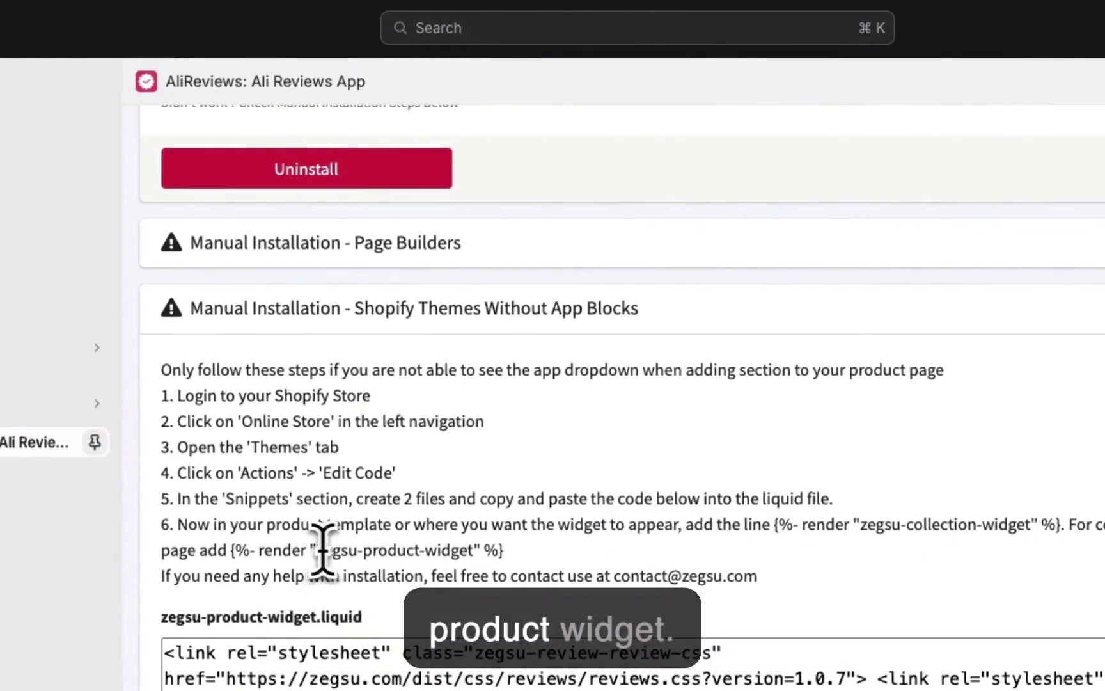
{"action": "left_click_drag", "start_coordinate": [445, 550], "coordinate": [479, 550]}
{"action": "key", "text": "ctrl+c"}
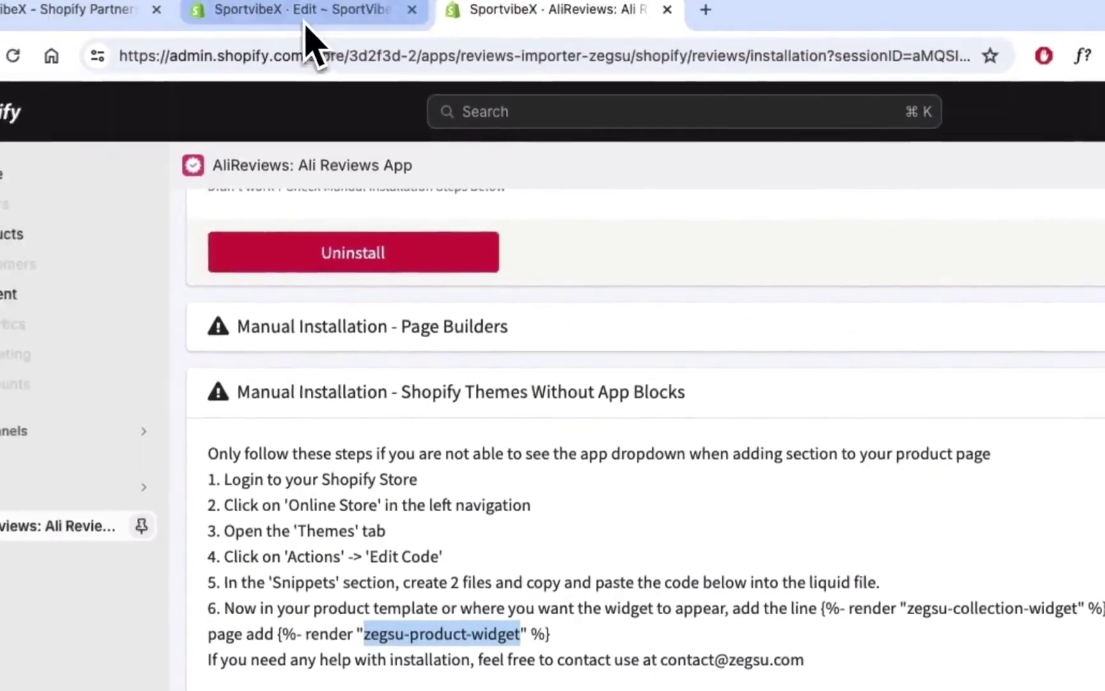
{"action": "left_click", "coordinate": [305, 13]}
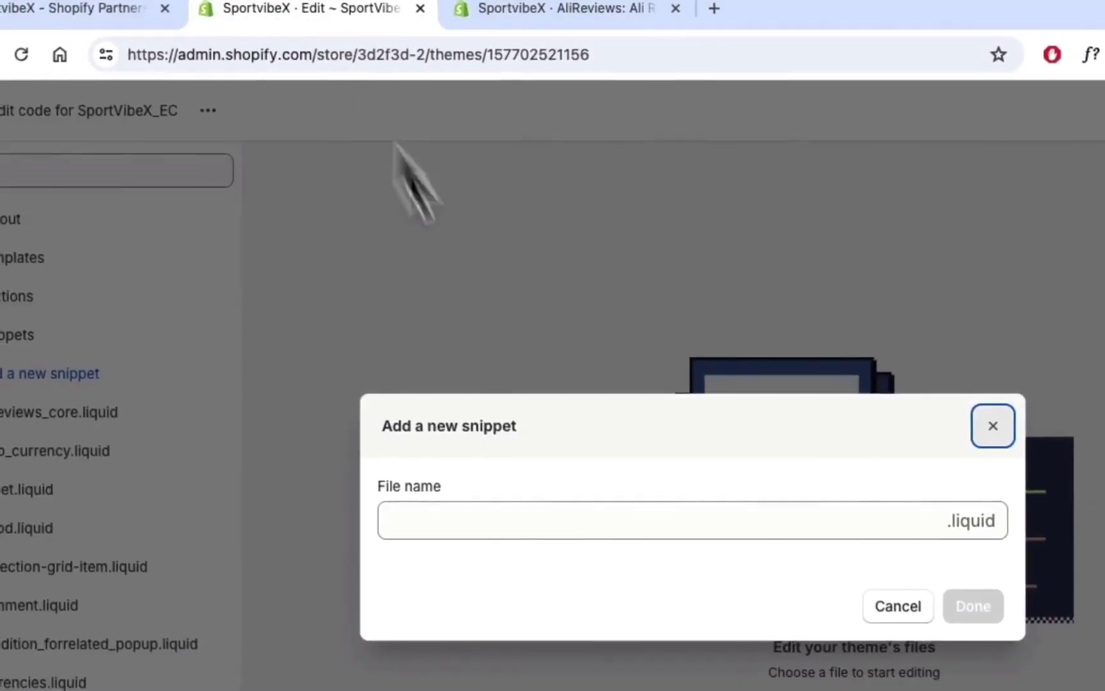
{"action": "left_click", "coordinate": [443, 457]}
{"action": "key", "text": "ctrl+v"}
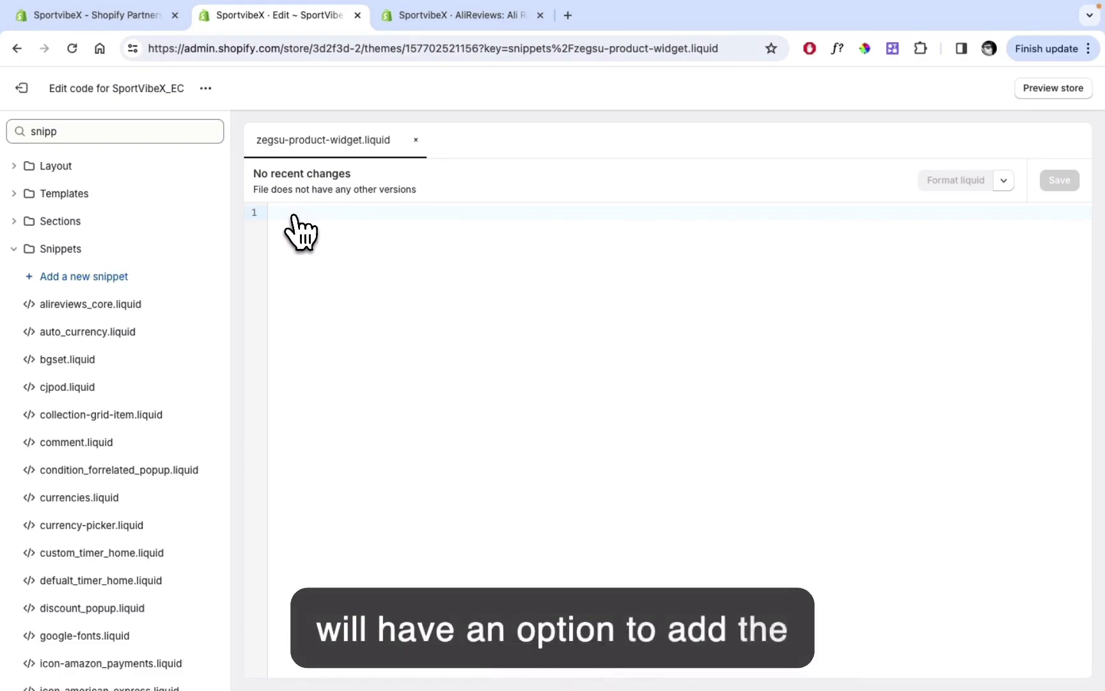
Paste the product-widget code into zegsu-product-widget.liquid, save, then select the collection widget code.
{"action": "left_click", "coordinate": [467, 15]}
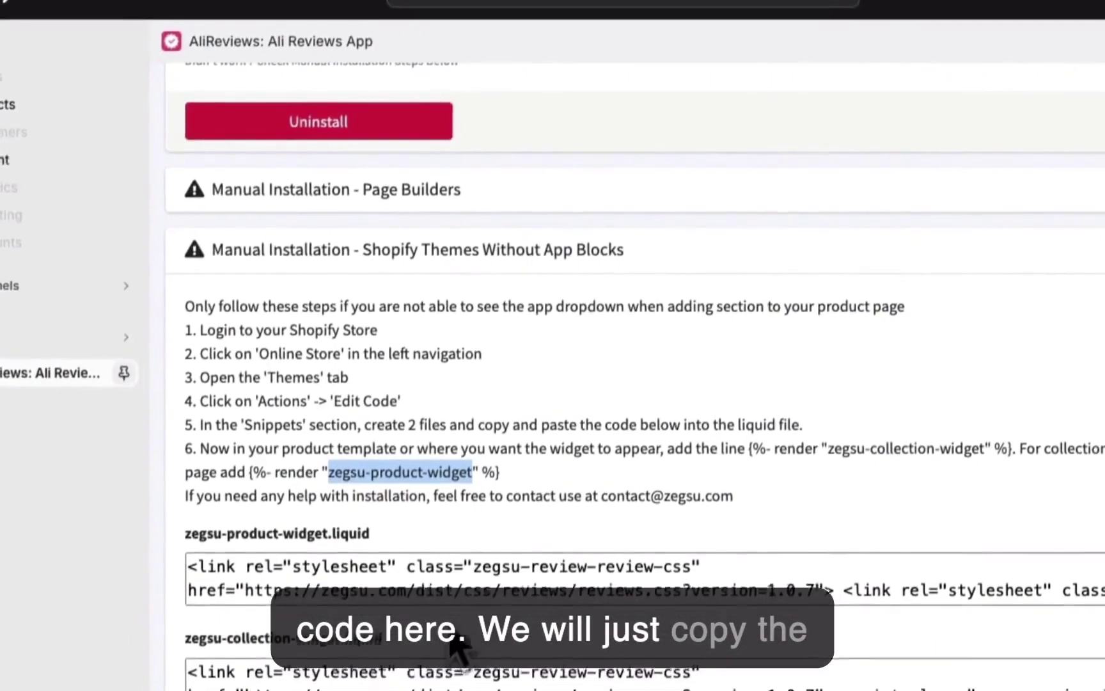
{"action": "left_click", "coordinate": [459, 579]}
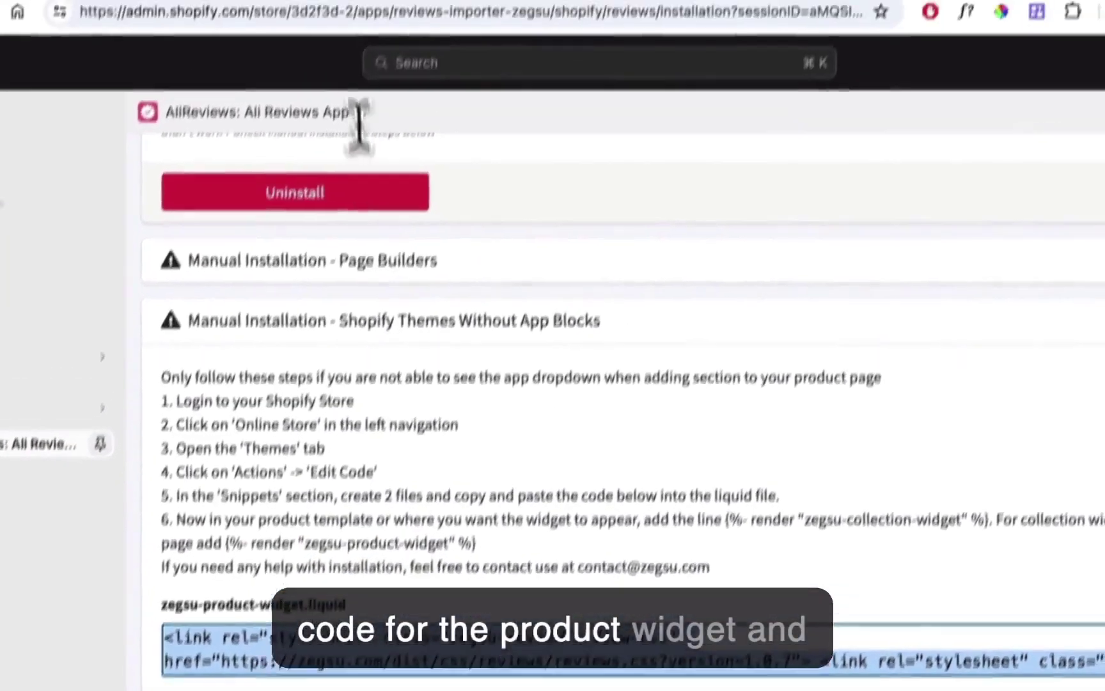
{"action": "left_click", "coordinate": [263, 19]}
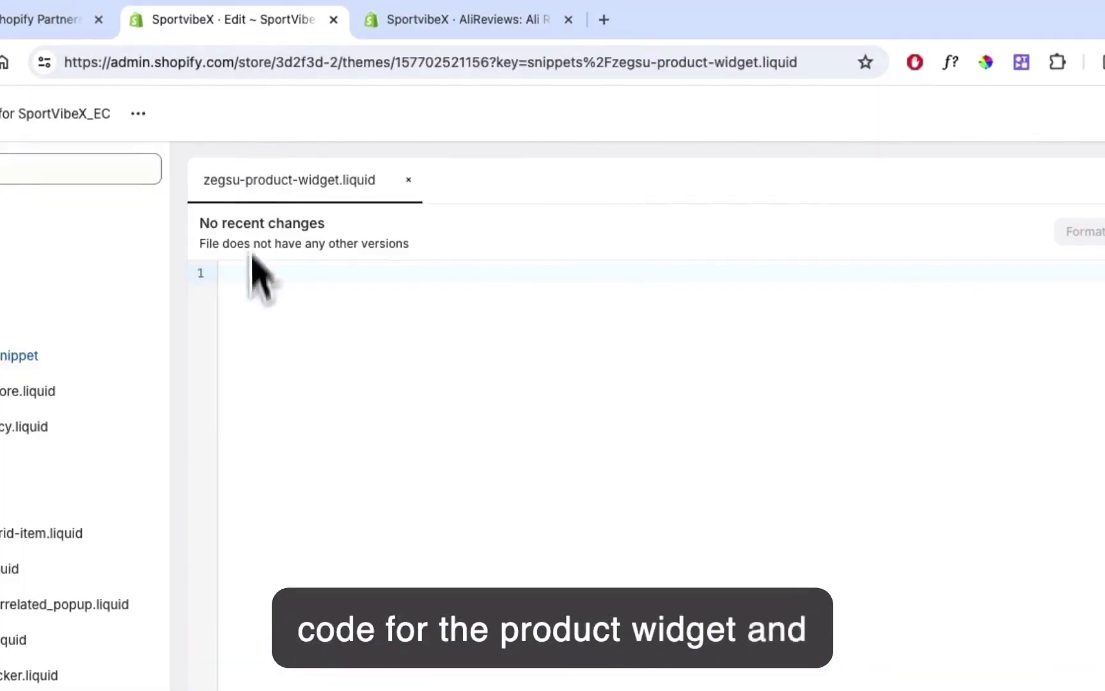
{"action": "left_click", "coordinate": [281, 273]}
{"action": "type", "text": "<script async defer src=\"https://zegsu.com/shopify/reviews/shop-reviews?v=2&shop={{shop.permanent_domain}}&productId={{product.id}}&page=1\"></script>"}
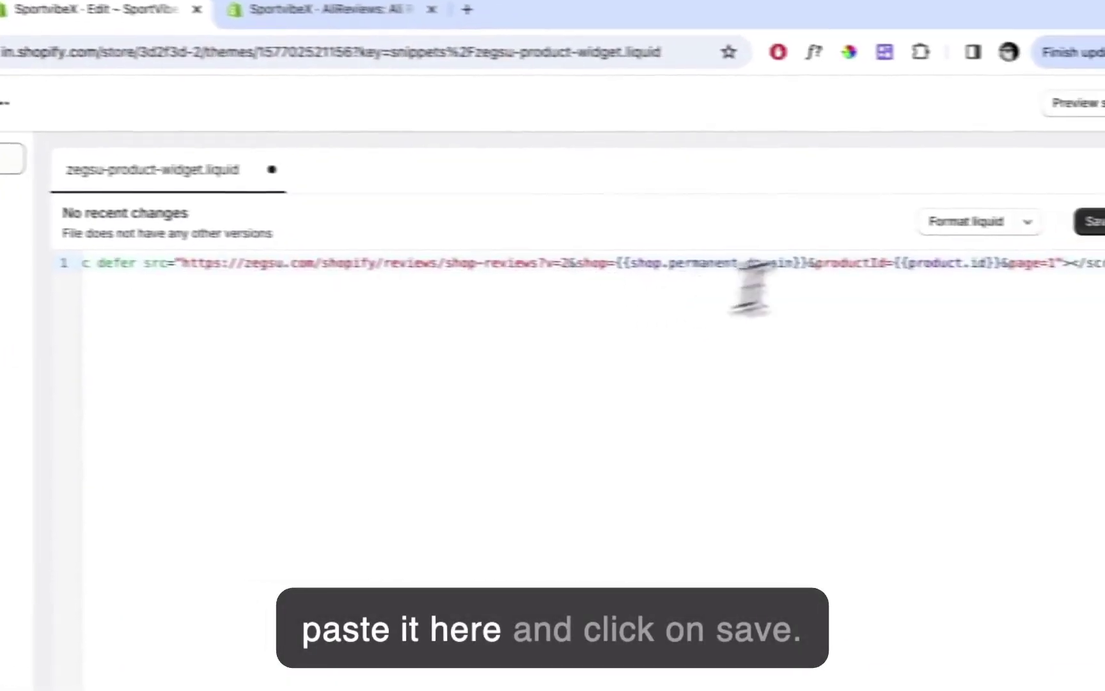
{"action": "left_click", "coordinate": [1048, 219]}
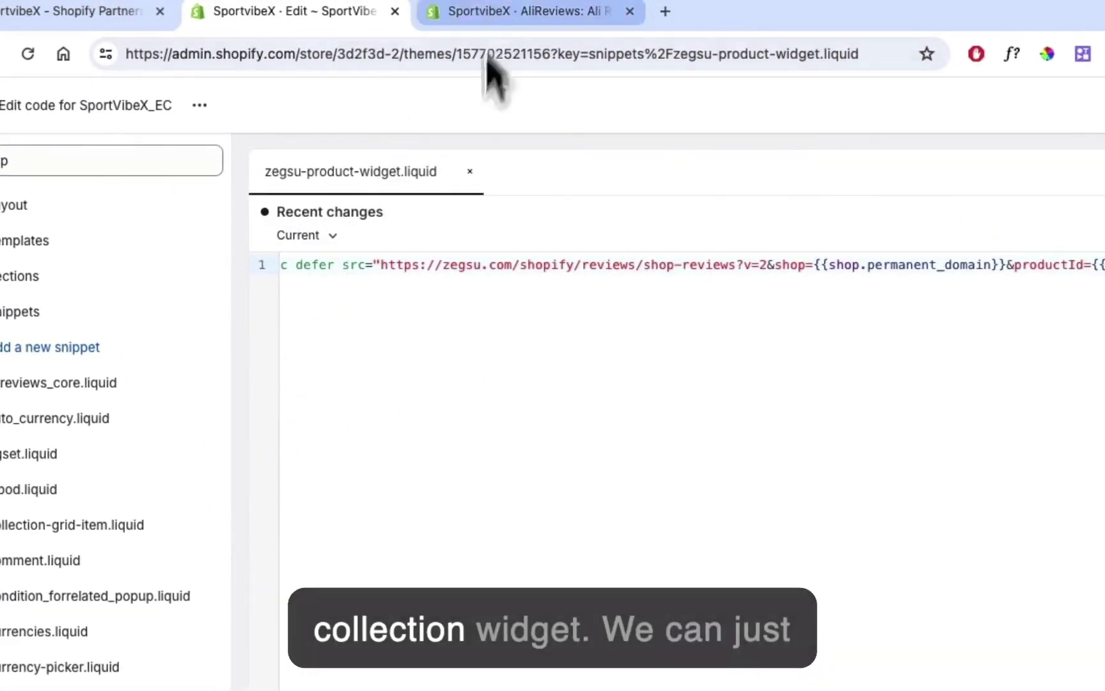
{"action": "left_click", "coordinate": [511, 11]}
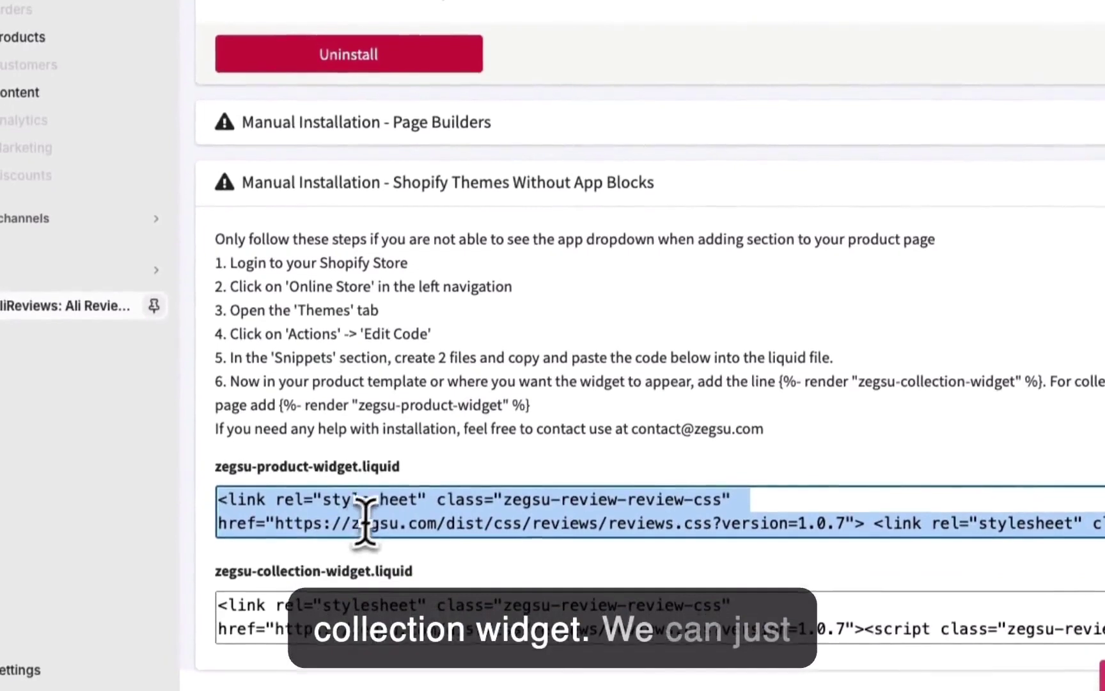
{"action": "left_click", "coordinate": [300, 608]}
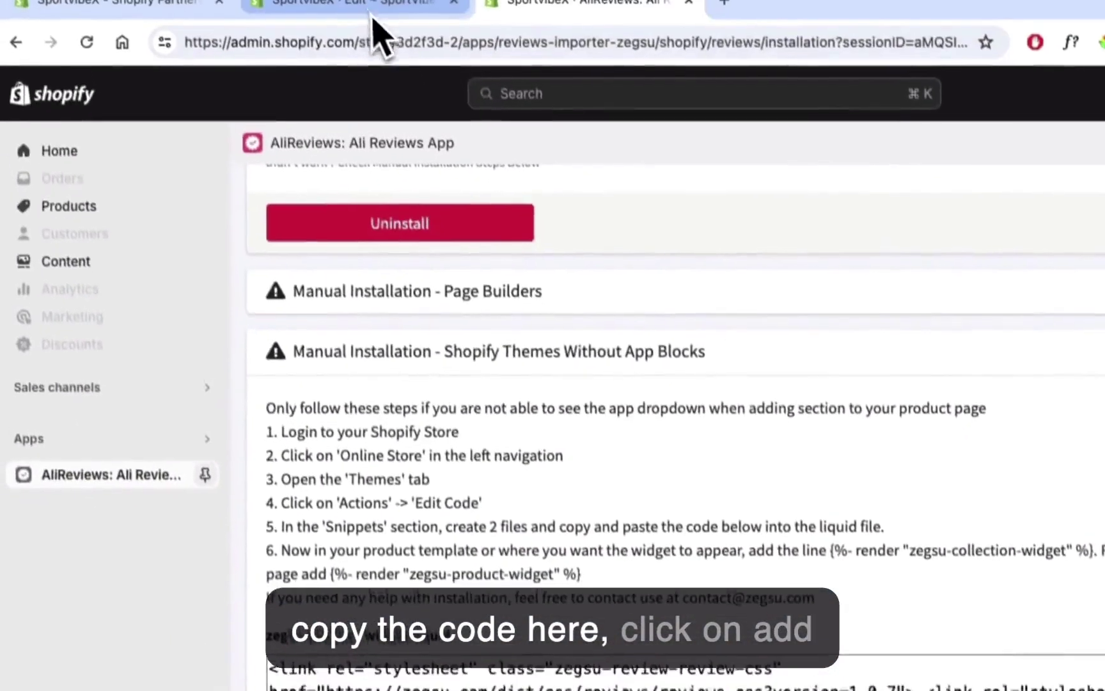
Add snippet zegsu-collection-widget, paste the collection widget code into it and save.
{"action": "left_click", "coordinate": [371, 19]}
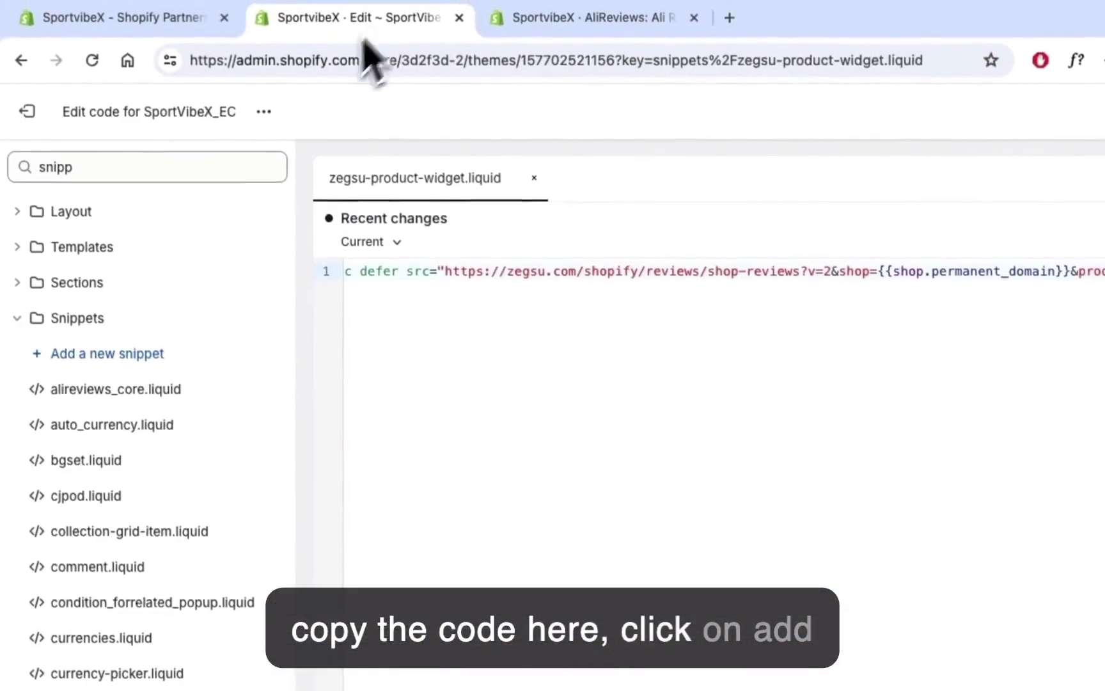
{"action": "left_click", "coordinate": [111, 357]}
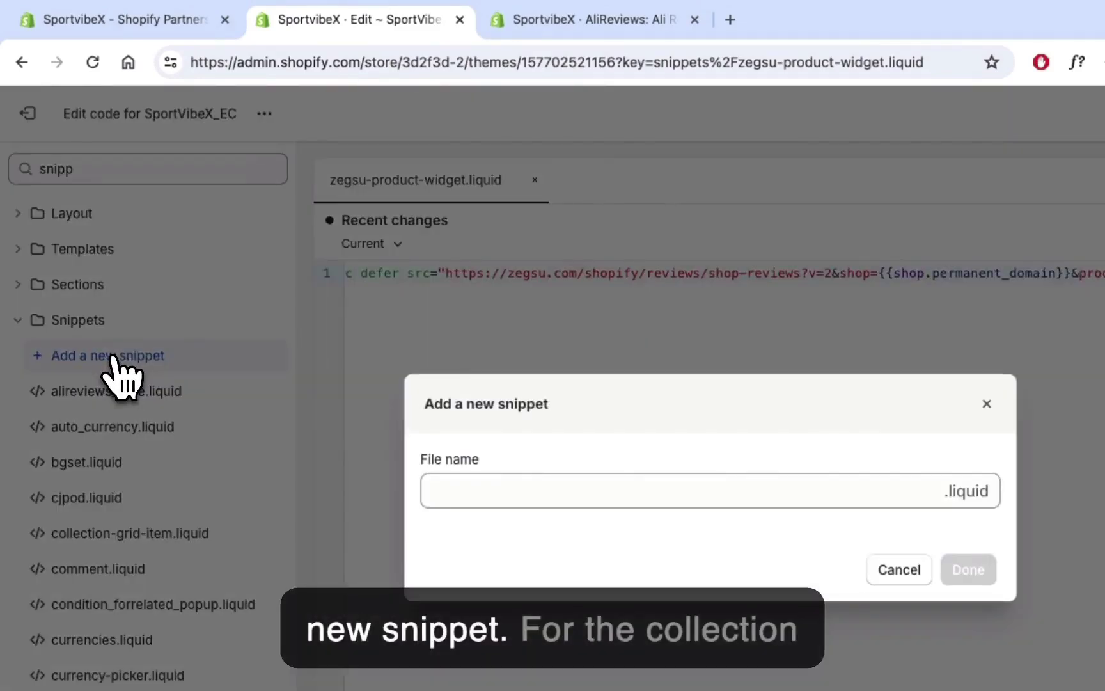
{"action": "left_click", "coordinate": [573, 28]}
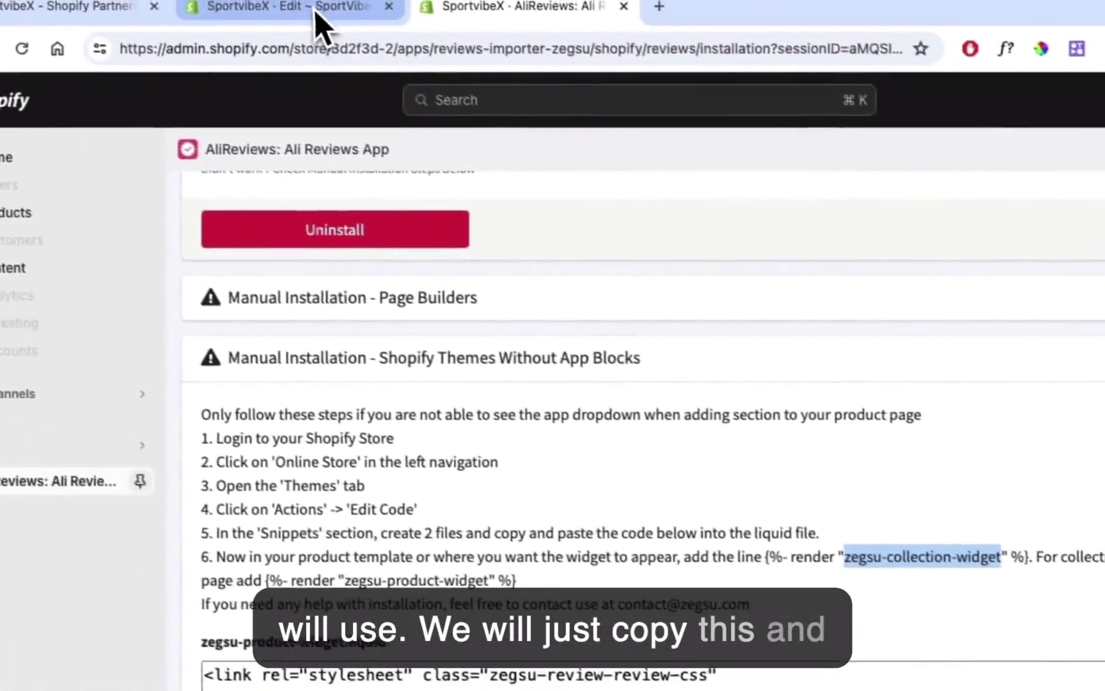
{"action": "left_click", "coordinate": [314, 12]}
{"action": "type", "text": "zegsu-collection-widget"}
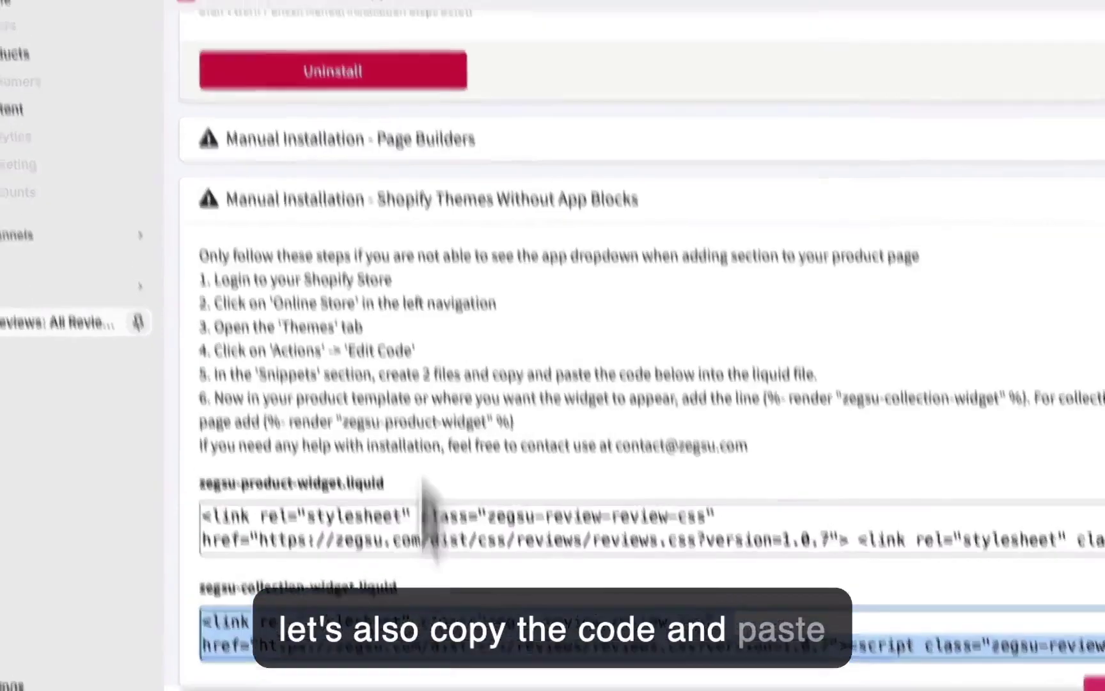
{"action": "left_click", "coordinate": [384, 13]}
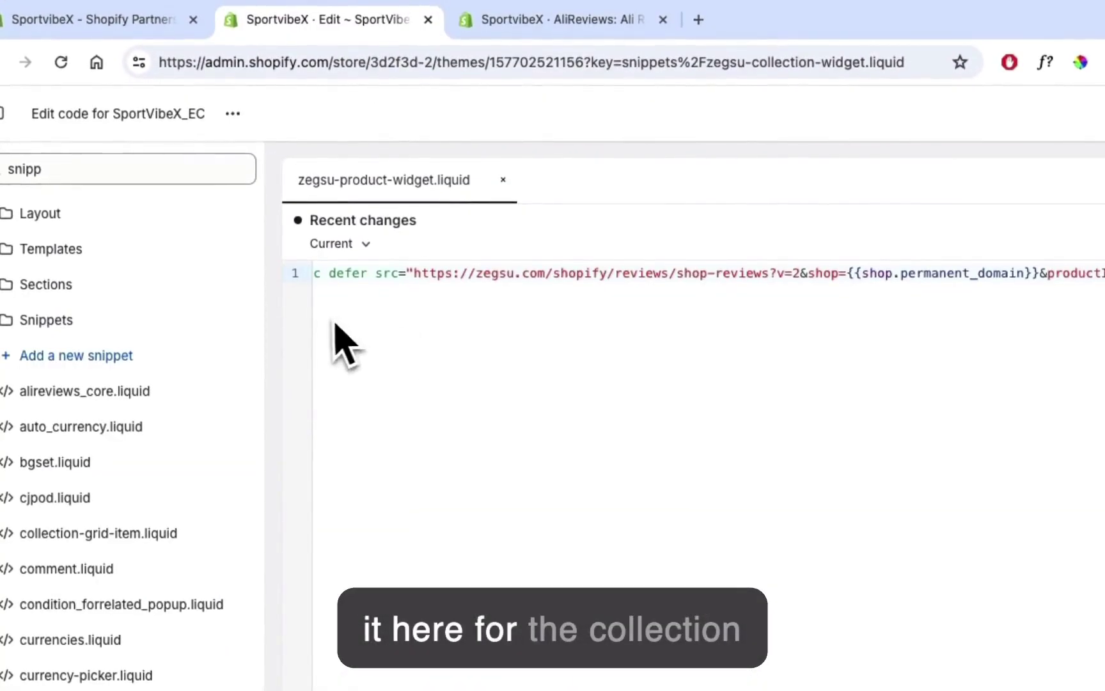
{"action": "key", "text": "super+v"}
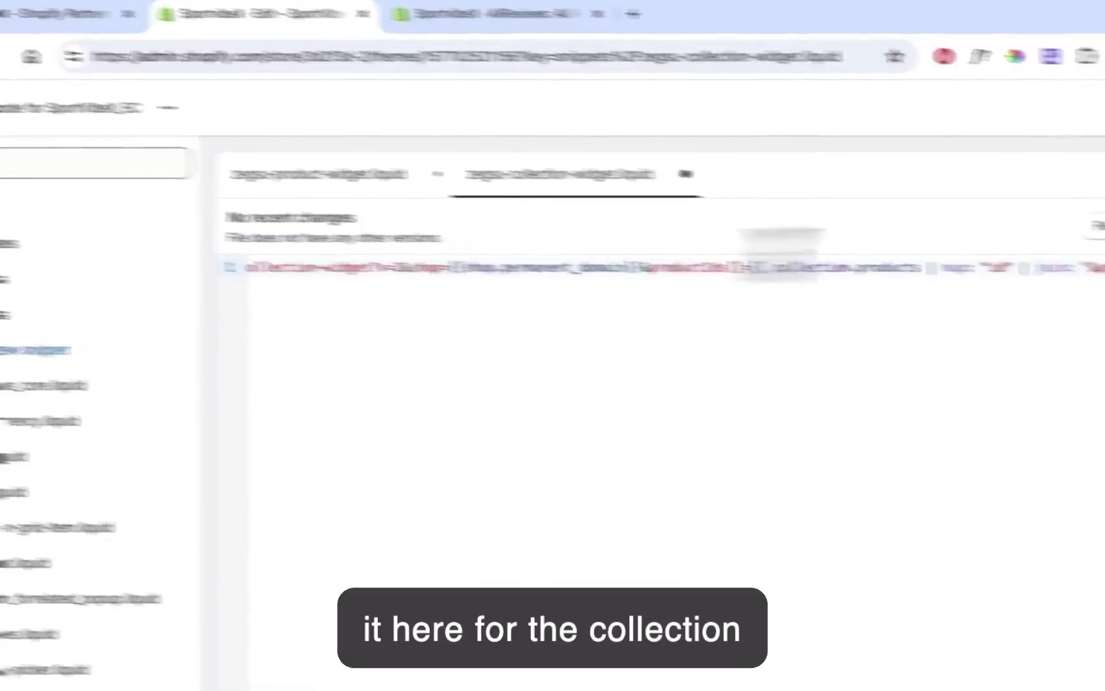
{"action": "left_click", "coordinate": [1074, 208]}
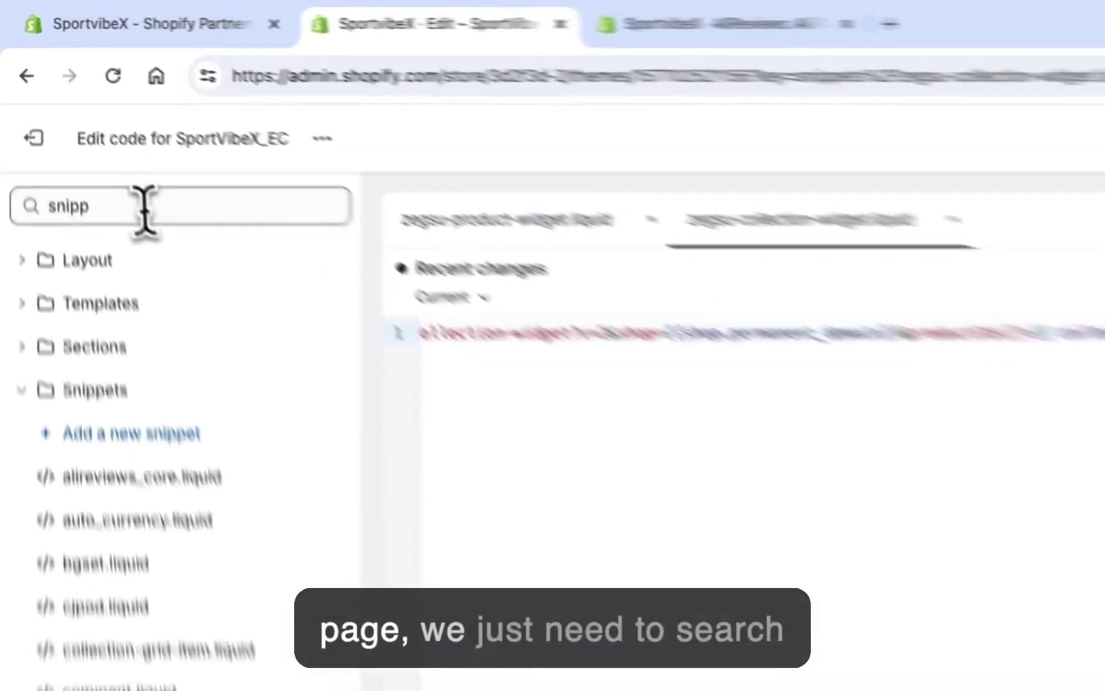
Search theme files for 'product', open product.liquid and add a blank line after line 7.
{"action": "left_click", "coordinate": [89, 132]}
{"action": "key", "text": "BackSpace"}
{"action": "key", "text": "BackSpace"}
{"action": "key", "text": "BackSpace"}
{"action": "key", "text": "BackSpace"}
{"action": "key", "text": "BackSpace"}
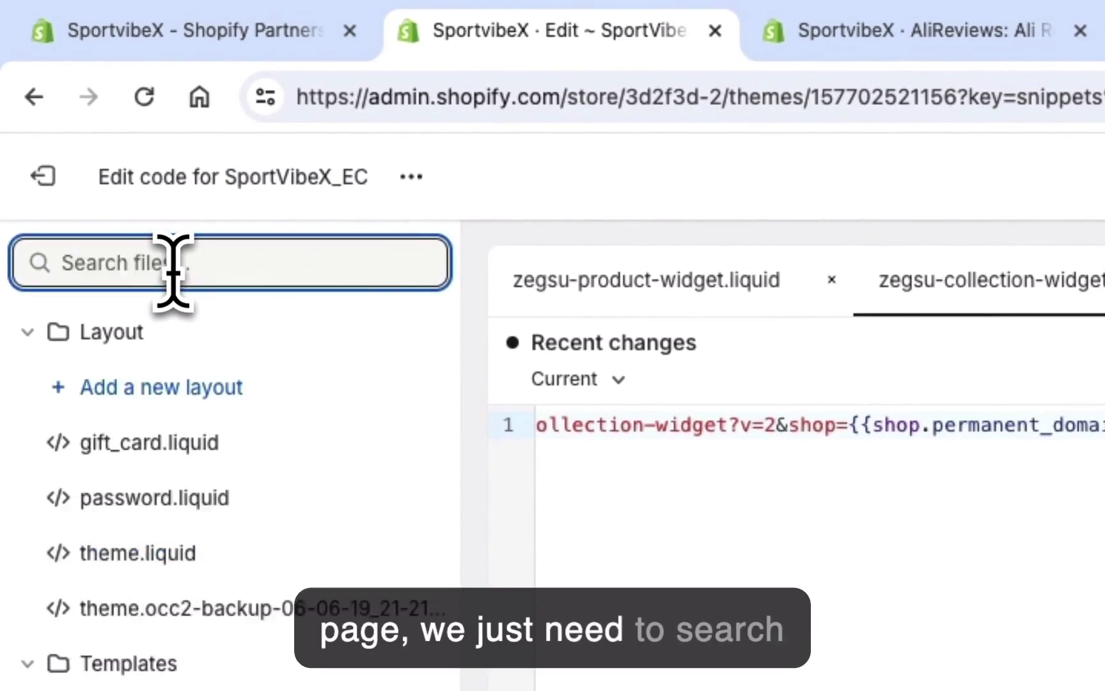
{"action": "type", "text": "product"}
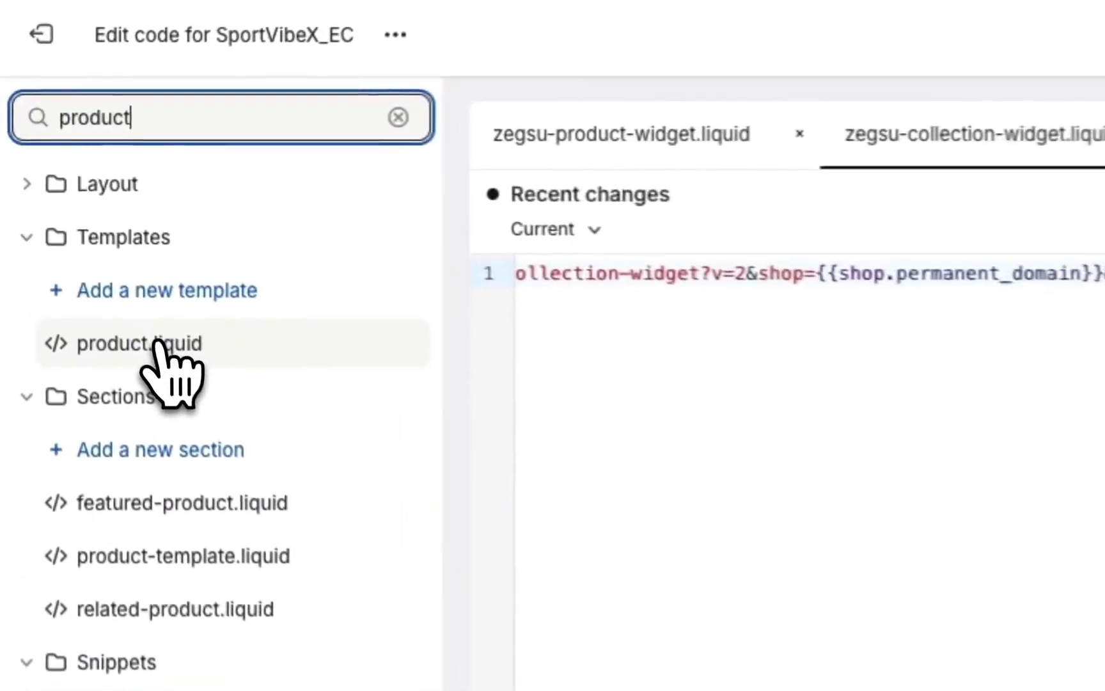
{"action": "left_click", "coordinate": [107, 281]}
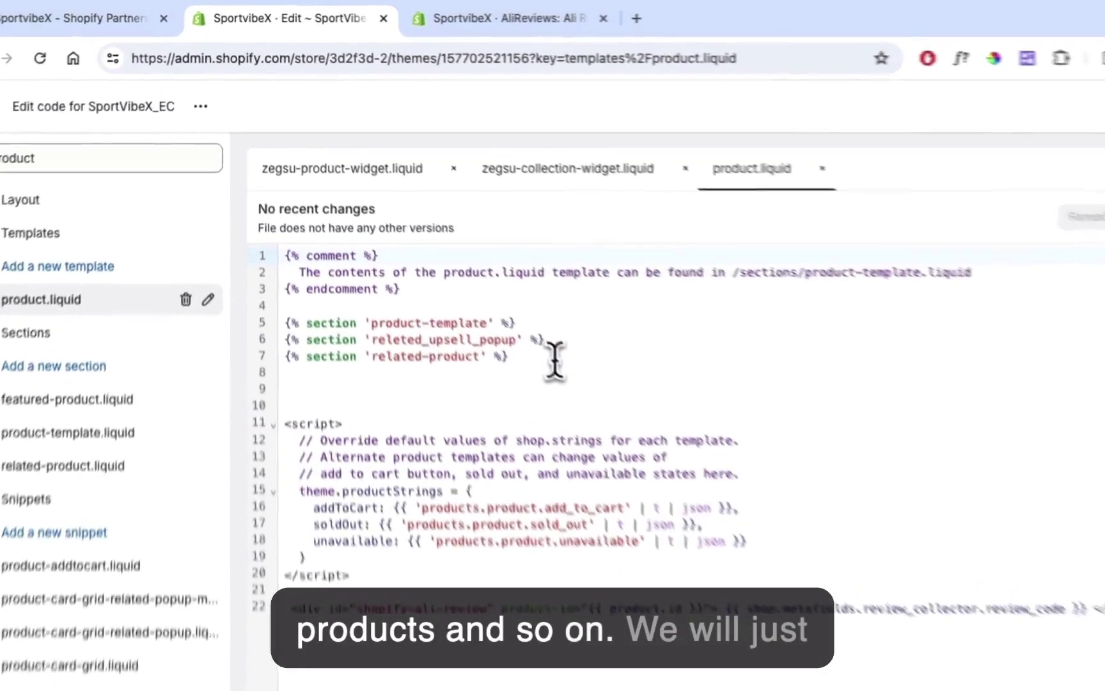
{"action": "left_click", "coordinate": [554, 358]}
{"action": "key", "text": "Return"}
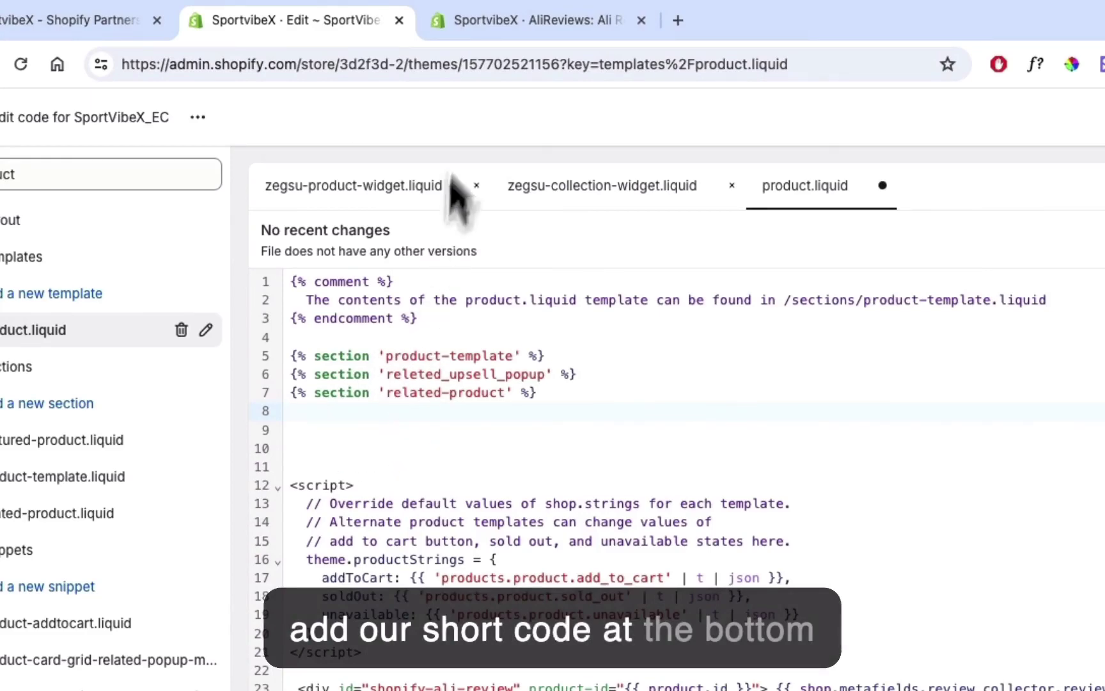
Copy {%- render "zegsu-product-widget" %} from AliReviews, paste it on line 8 and save.
{"action": "left_click", "coordinate": [485, 26]}
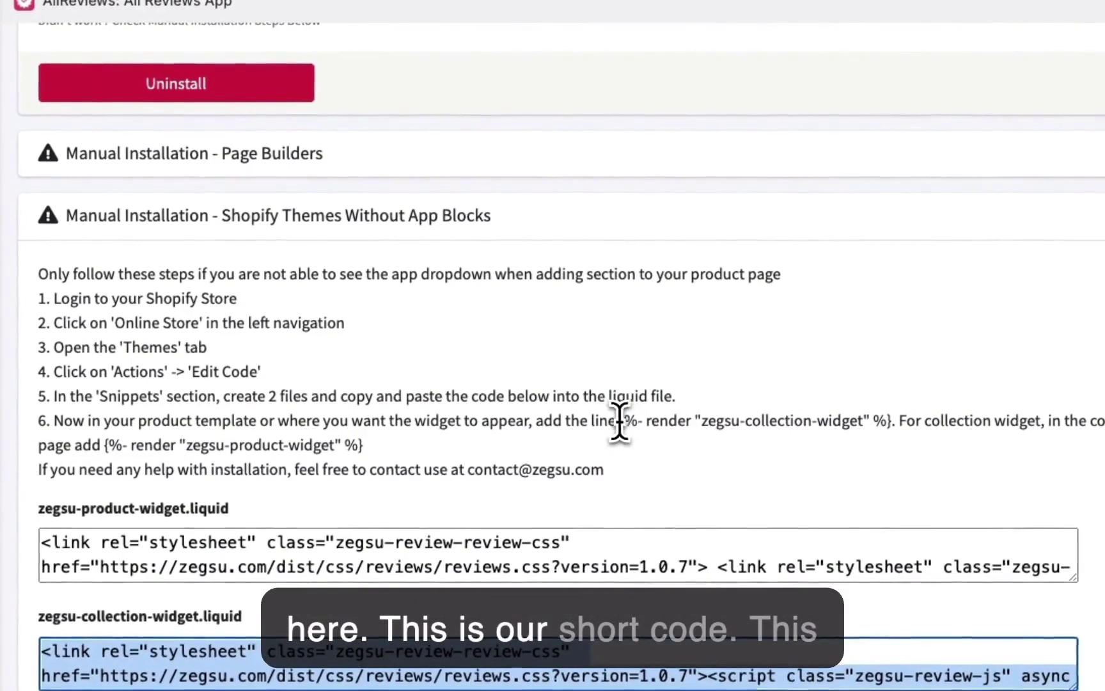
{"action": "left_click", "coordinate": [770, 413]}
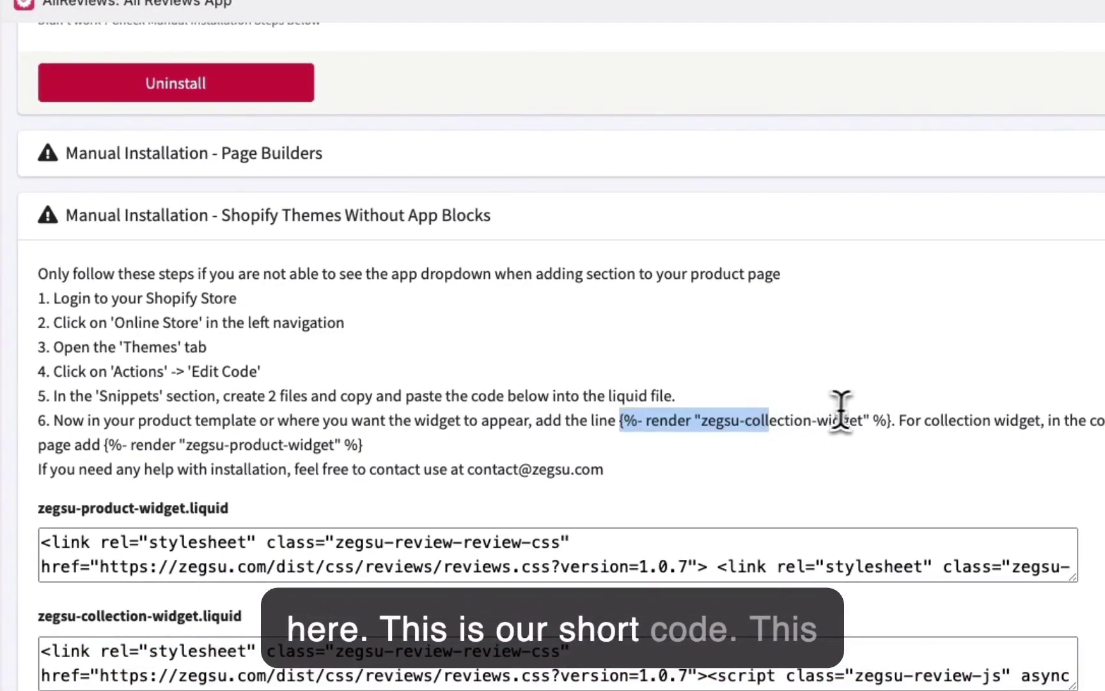
{"action": "left_click", "coordinate": [857, 473]}
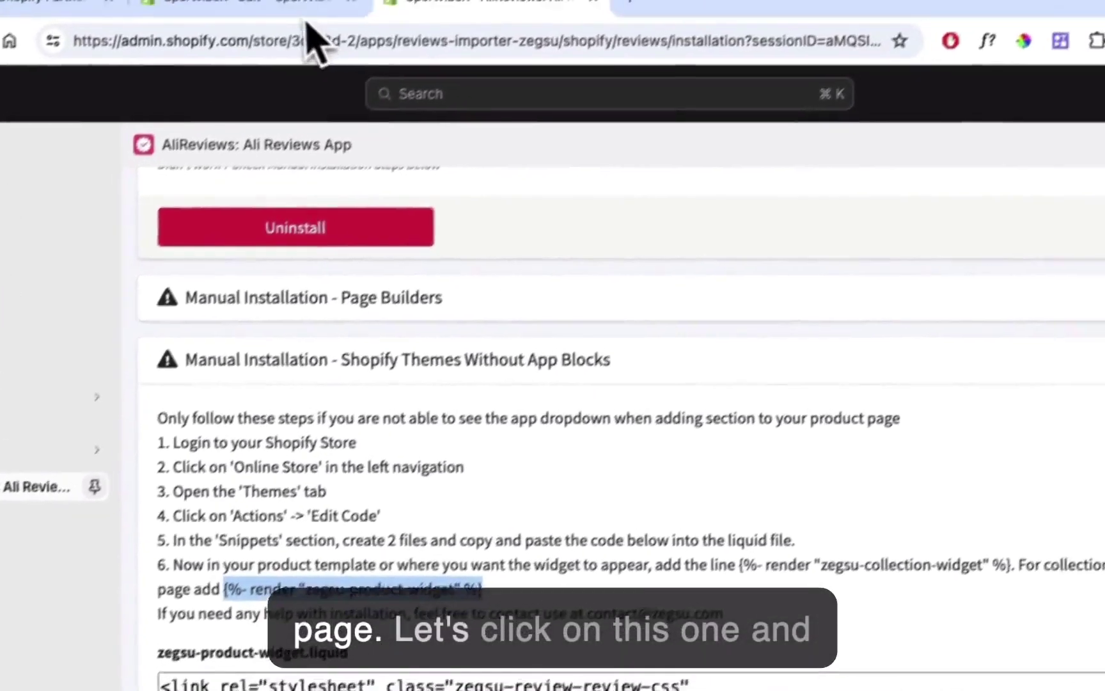
{"action": "left_click", "coordinate": [275, 19]}
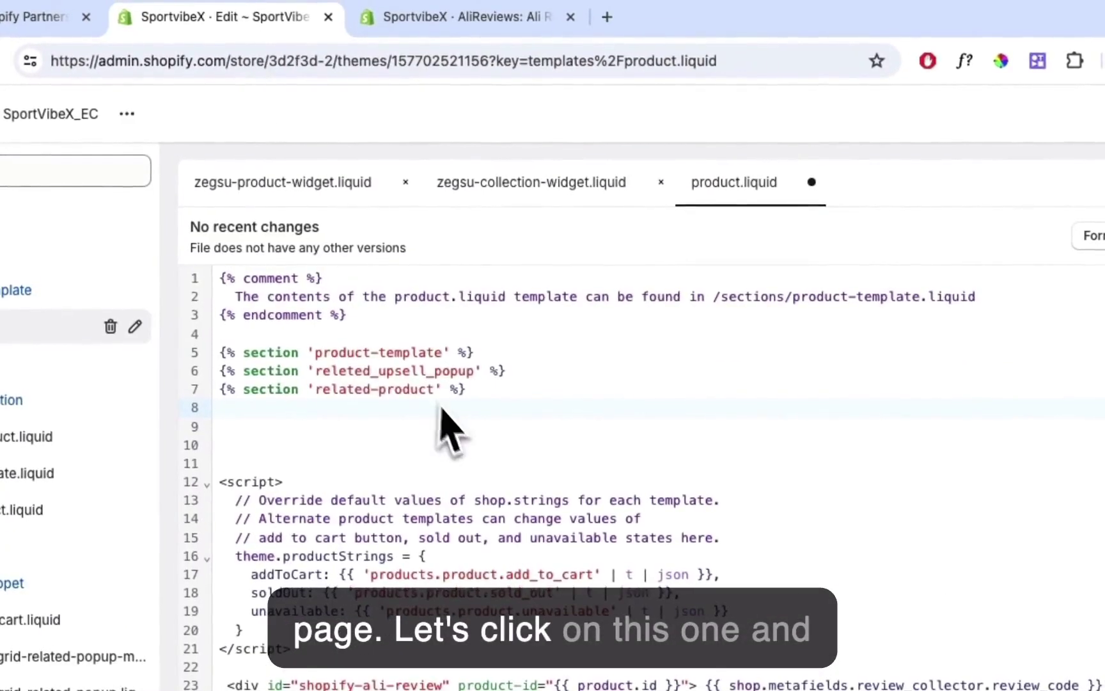
{"action": "key", "text": "super+v"}
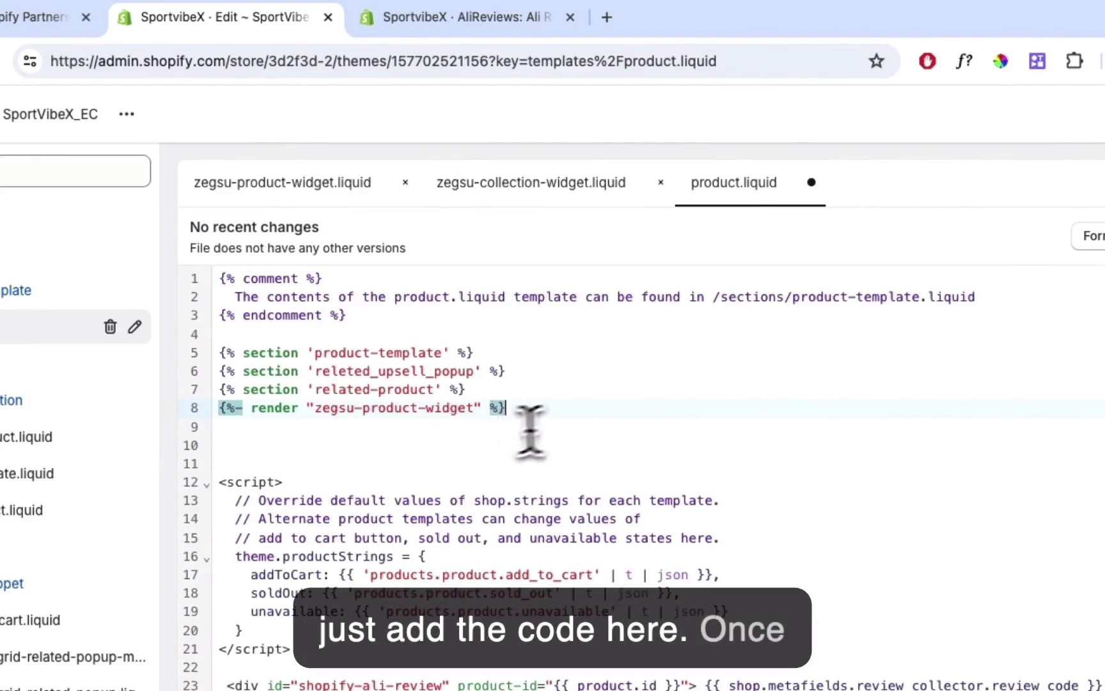
{"action": "left_click", "coordinate": [1062, 231]}
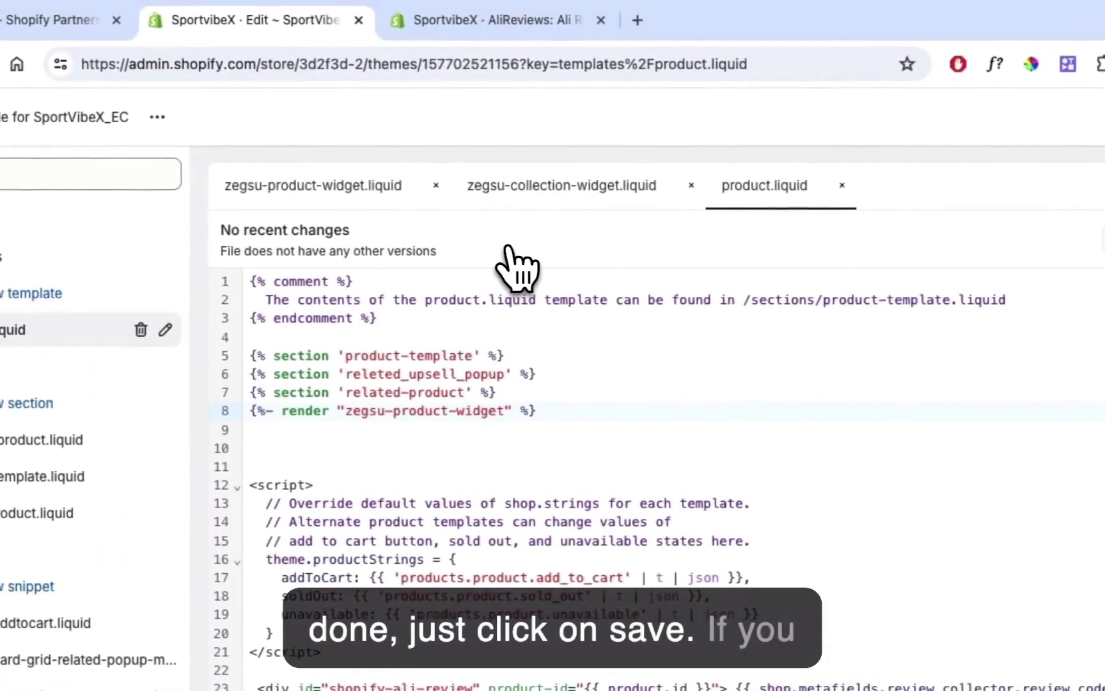
{"action": "left_click", "coordinate": [131, 173]}
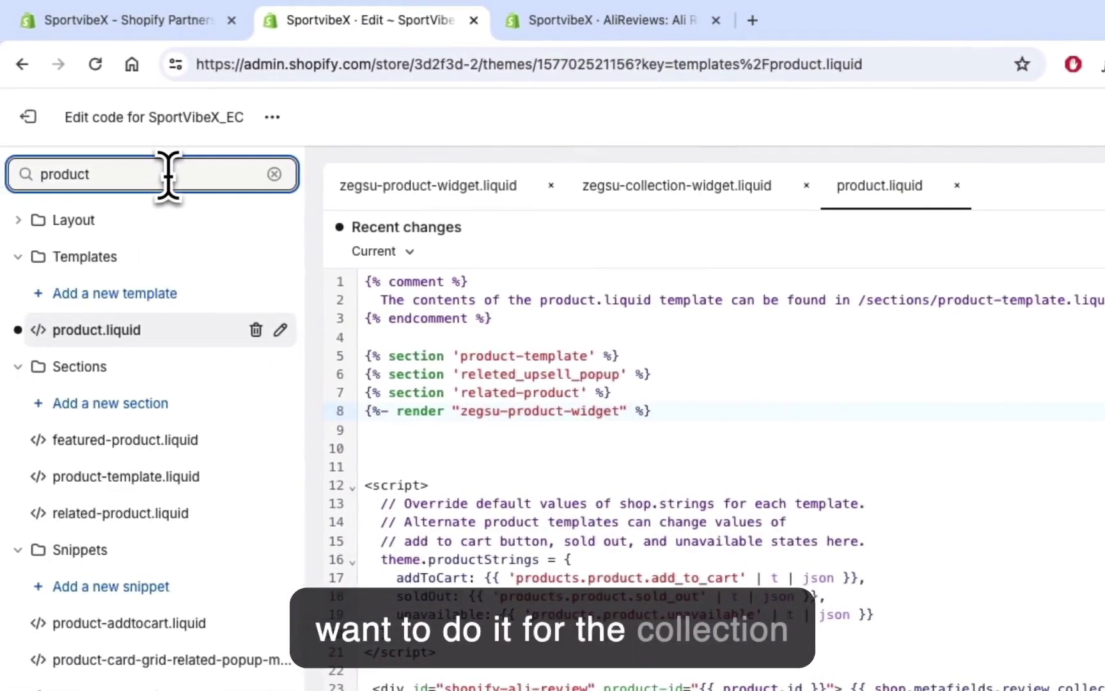
Open collection.liquid via search, add {%- render "zegsu-collection-widget" %} on line 6 and save.
{"action": "key", "text": "BackSpace"}
{"action": "key", "text": "BackSpace"}
{"action": "key", "text": "BackSpace"}
{"action": "key", "text": "BackSpace"}
{"action": "key", "text": "BackSpace"}
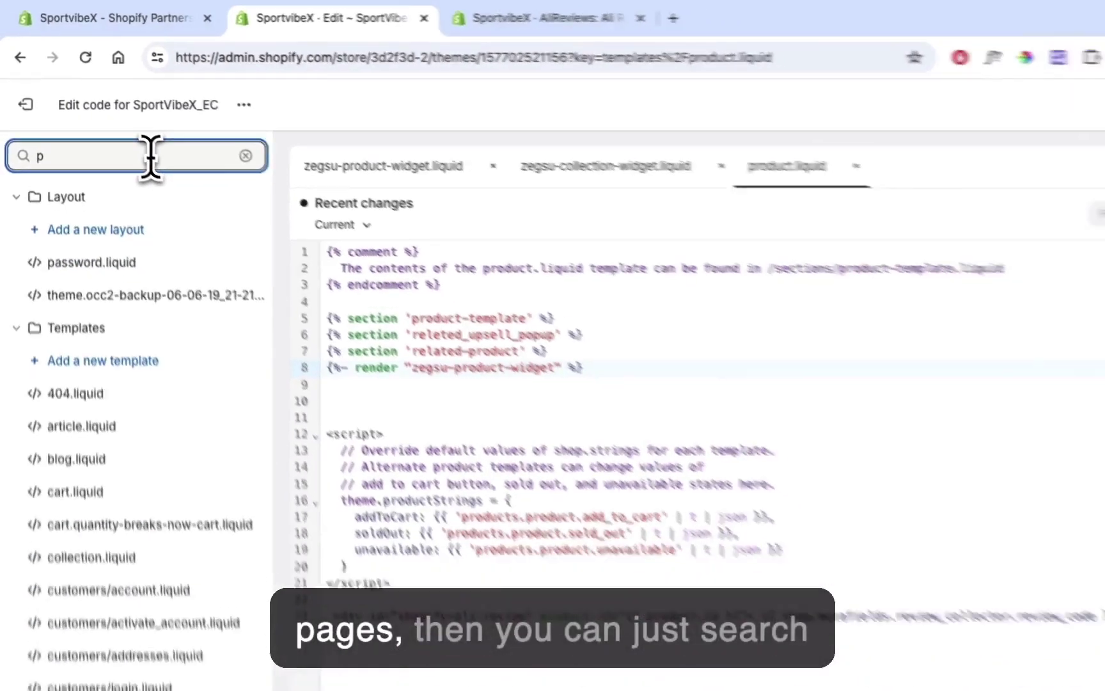
{"action": "key", "text": "BackSpace"}
{"action": "type", "text": "collection"}
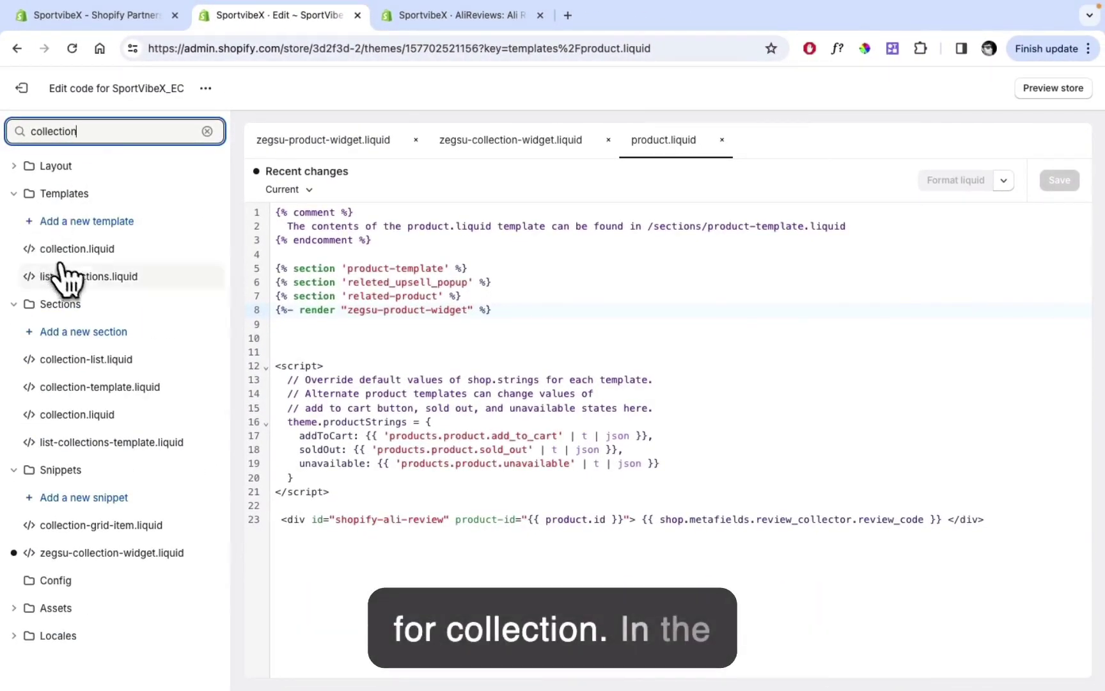
{"action": "left_click", "coordinate": [73, 249]}
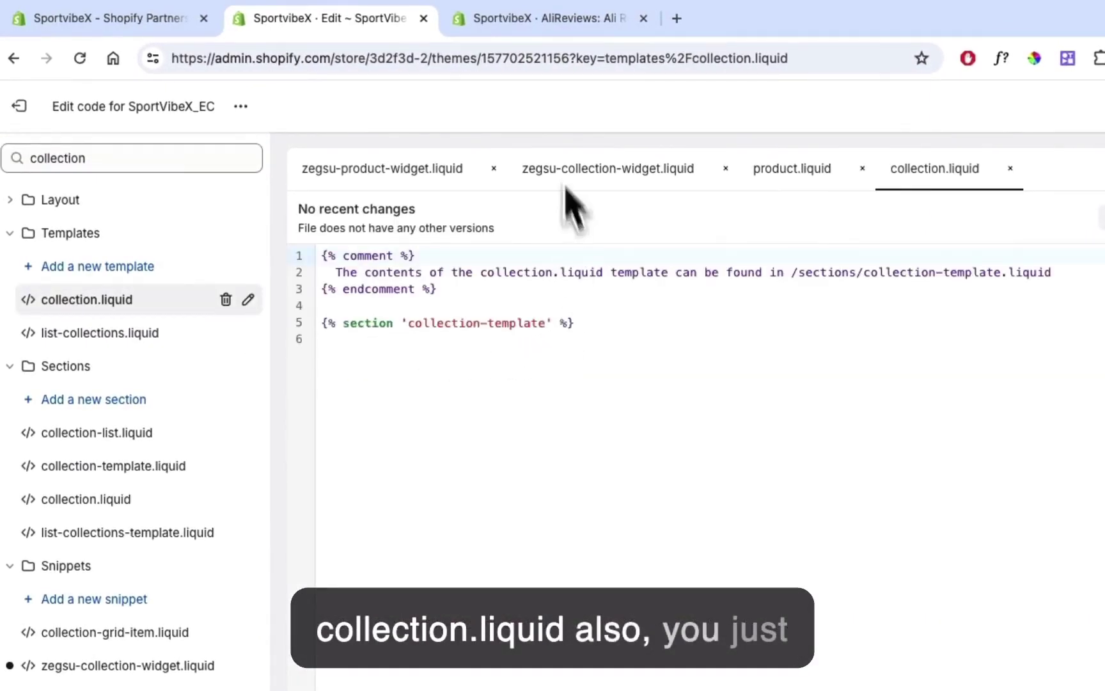
{"action": "left_click", "coordinate": [510, 24]}
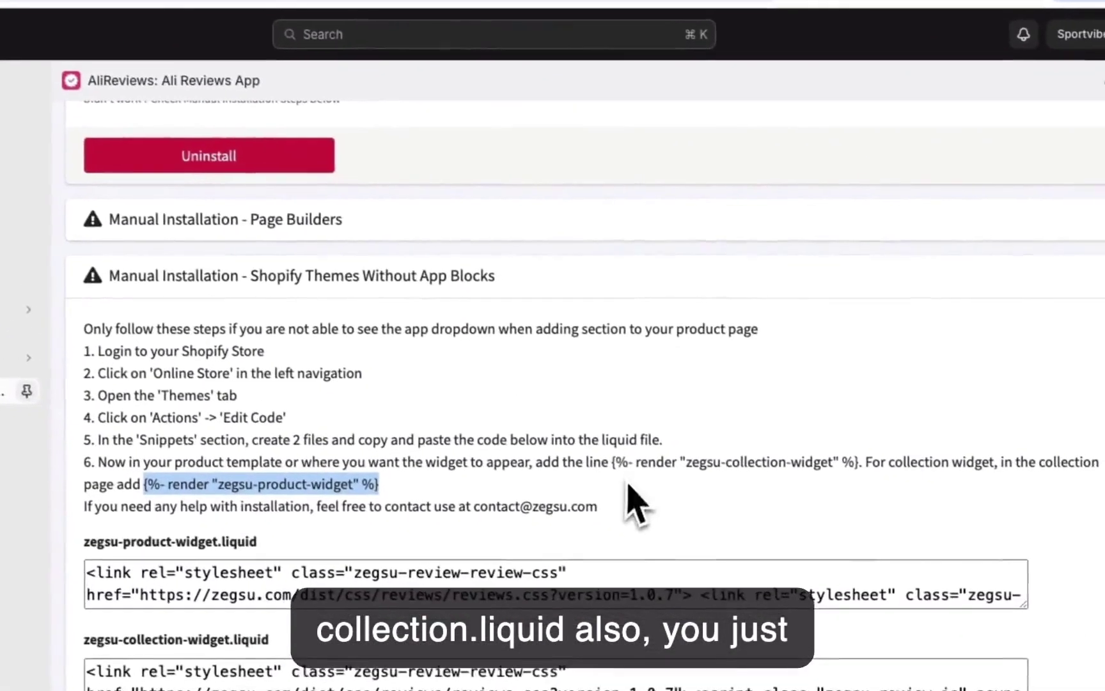
{"action": "left_click_drag", "start_coordinate": [612, 462], "coordinate": [772, 461]}
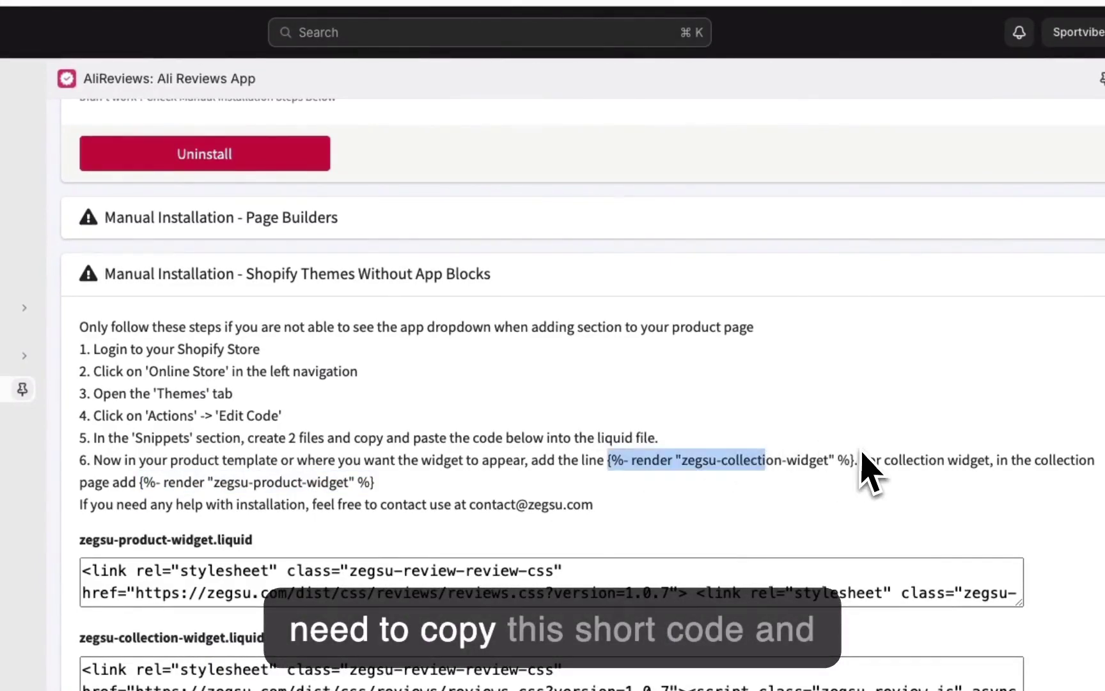
{"action": "left_click_drag", "start_coordinate": [862, 452], "coordinate": [861, 458]}
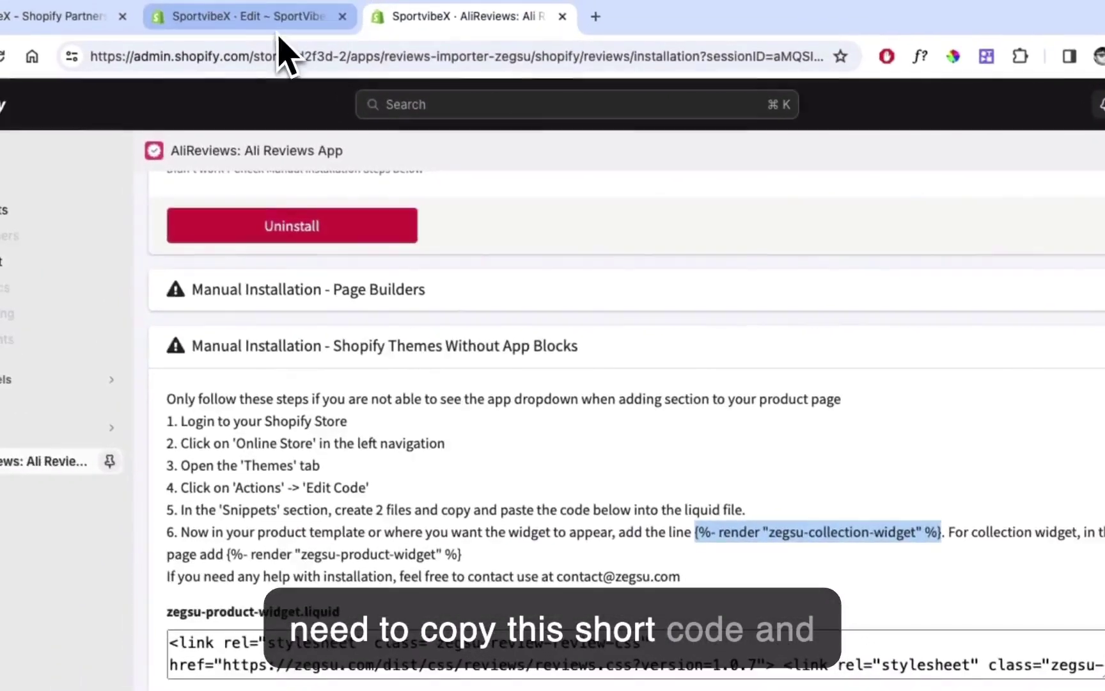
{"action": "left_click", "coordinate": [280, 19]}
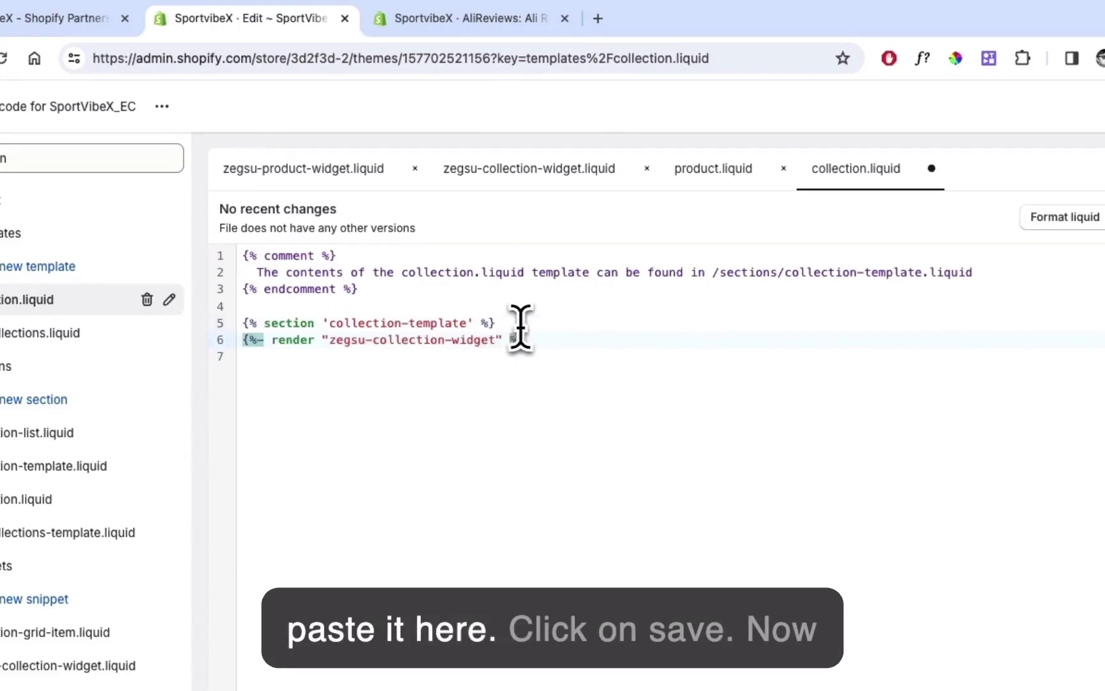
{"action": "left_click", "coordinate": [1056, 199]}
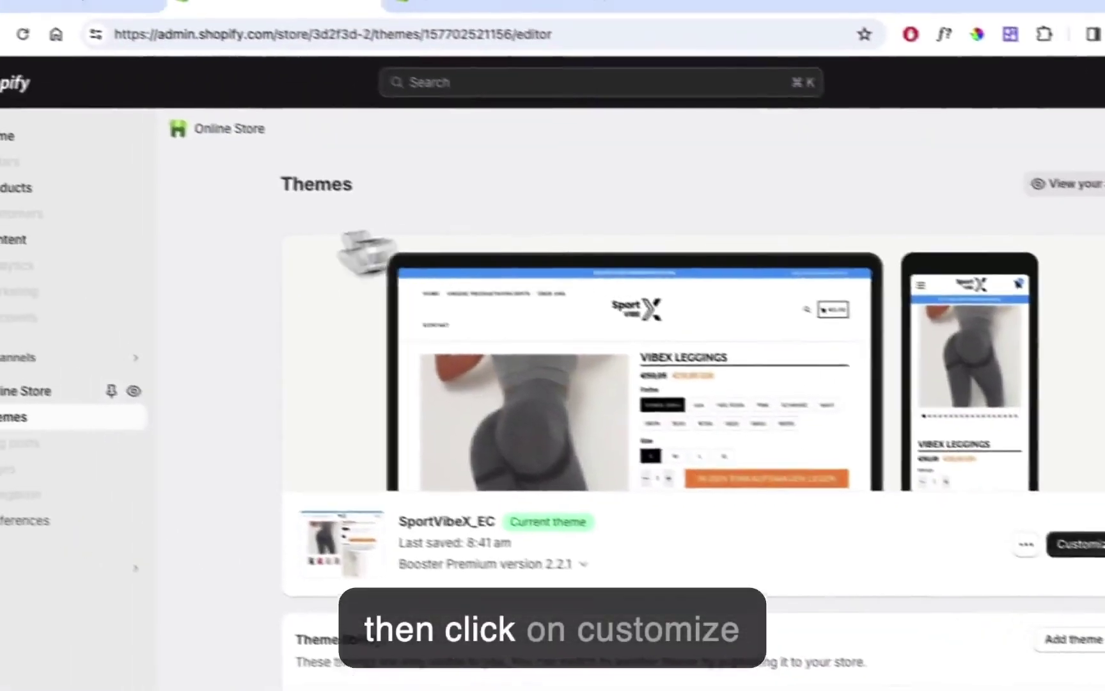
In Customize, preview Products > Default product, showing VibeX Leggings with star ratings.
{"action": "left_click", "coordinate": [930, 481]}
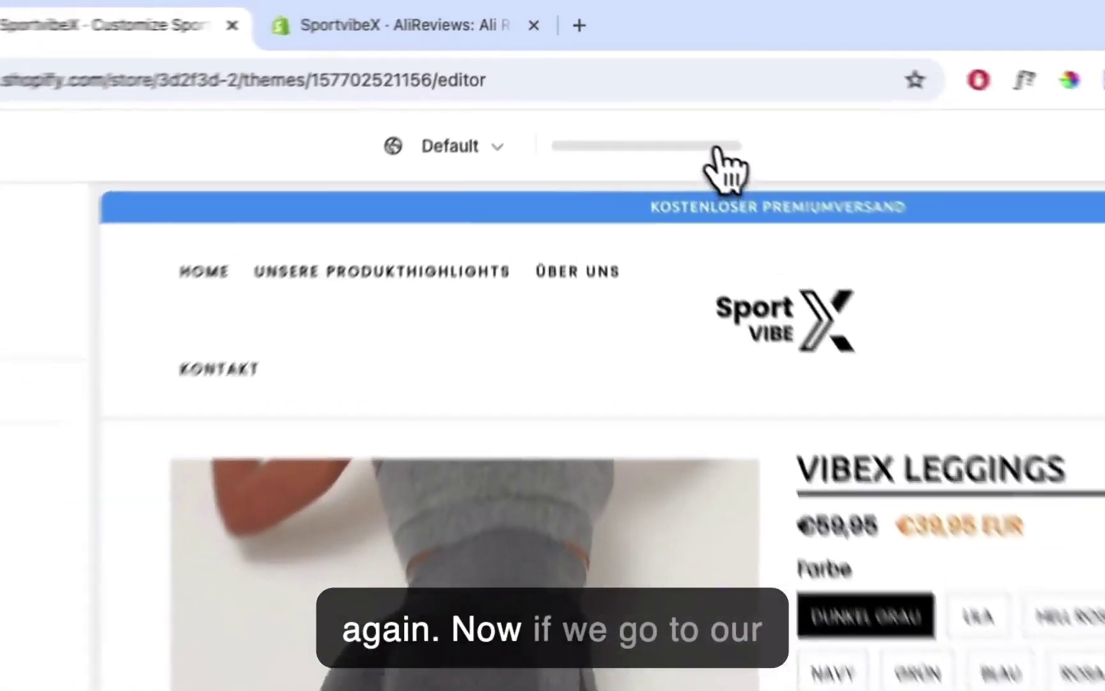
{"action": "left_click", "coordinate": [645, 90]}
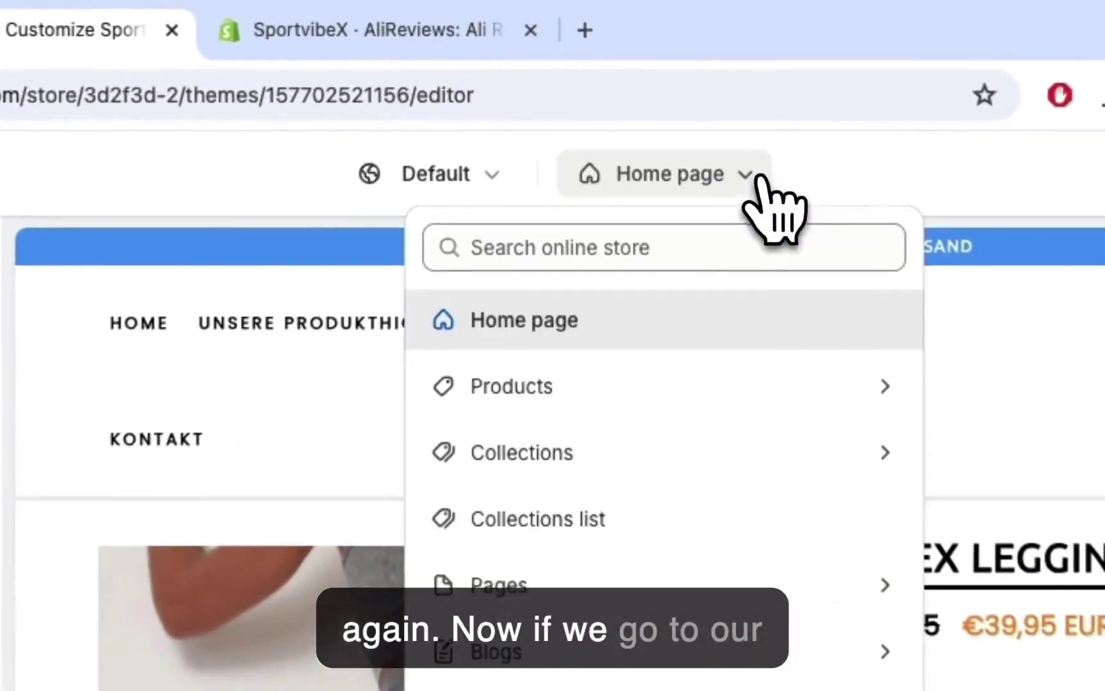
{"action": "left_click", "coordinate": [574, 401]}
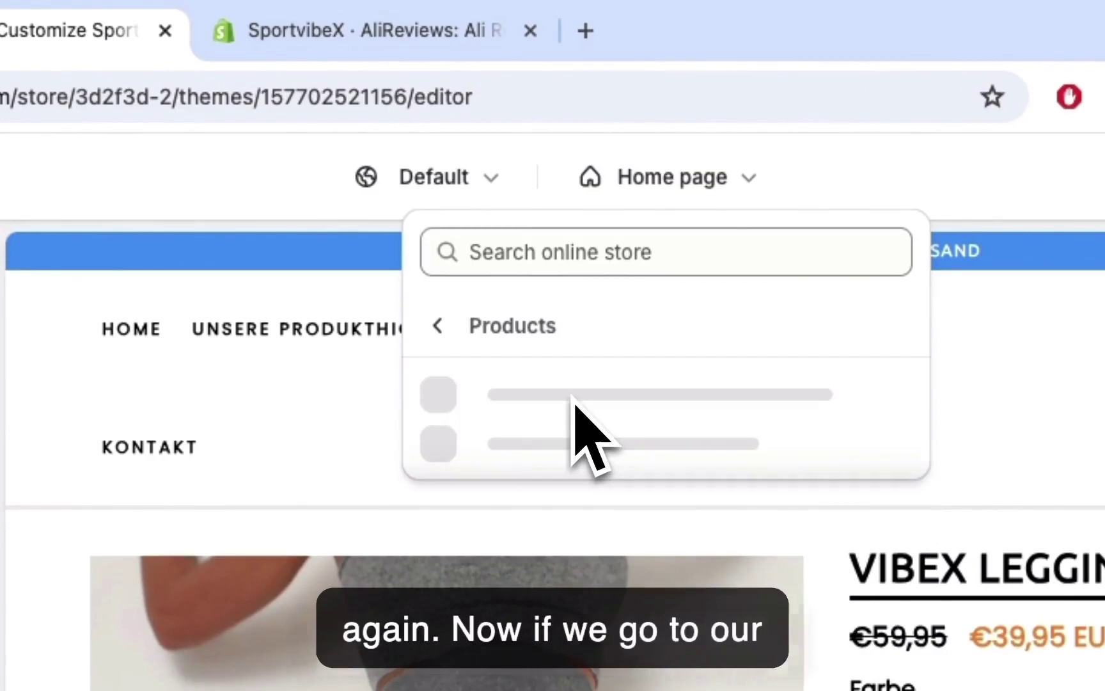
{"action": "left_click", "coordinate": [525, 415]}
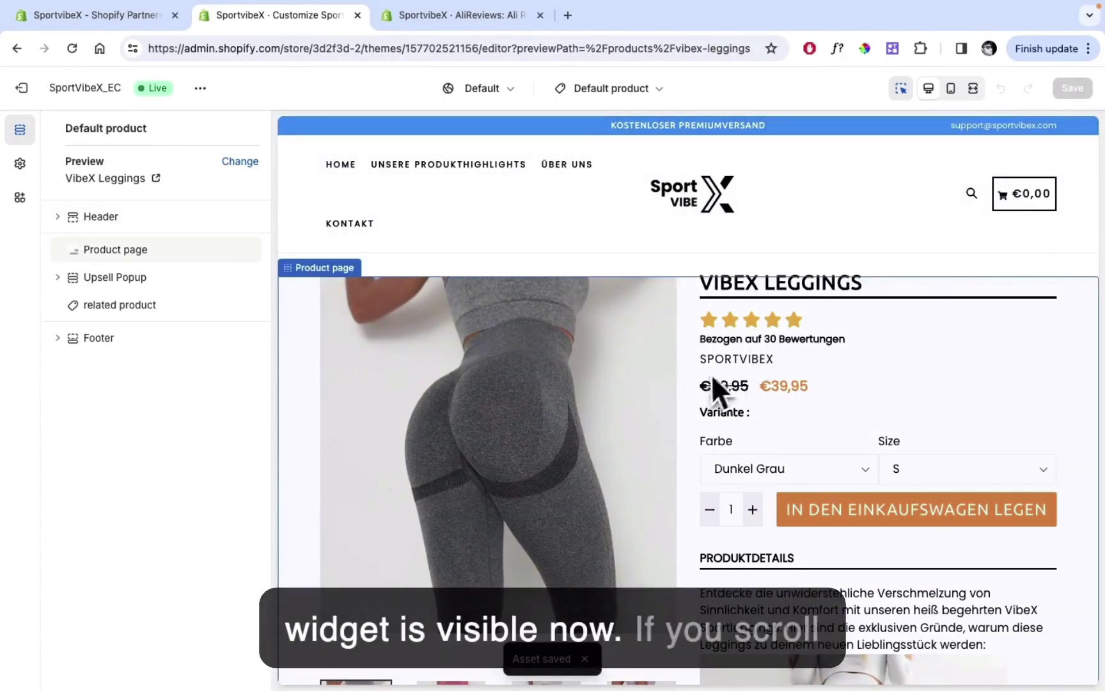
Scroll the VibeX Leggings preview to the Kundenbewertungen reviews, then switch to the AliReviews dashboard.
{"action": "scroll", "coordinate": [705, 387], "scroll_direction": "down", "scroll_amount": 10}
{"action": "scroll", "coordinate": [702, 382], "scroll_direction": "down", "scroll_amount": 8}
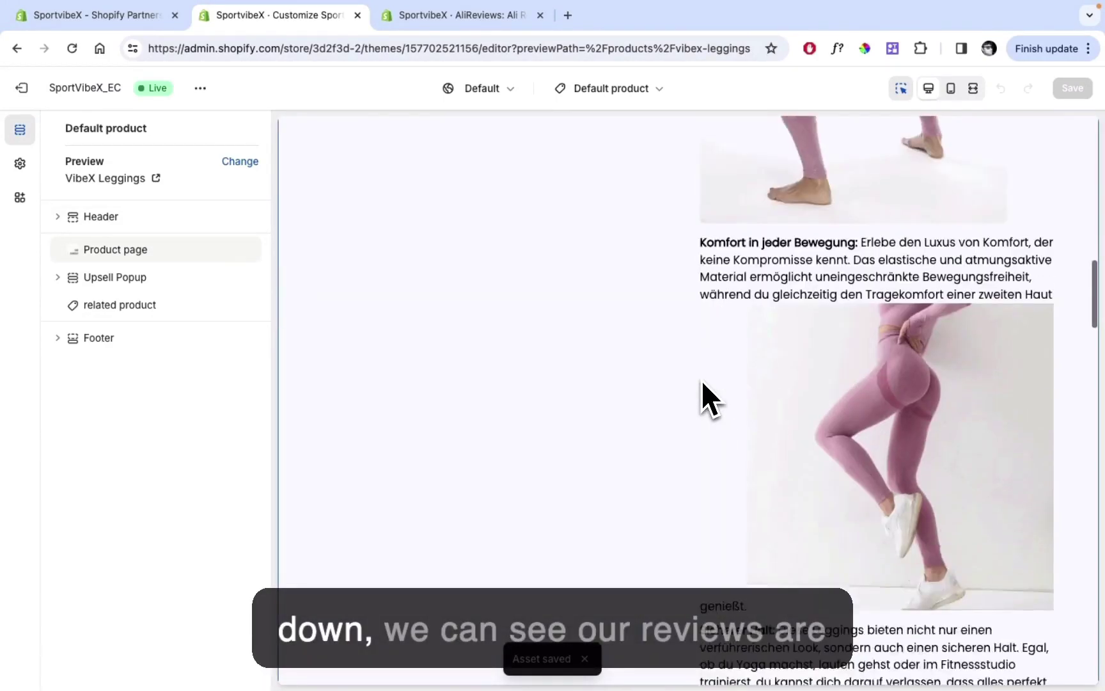
{"action": "scroll", "coordinate": [701, 380], "scroll_direction": "down", "scroll_amount": 12}
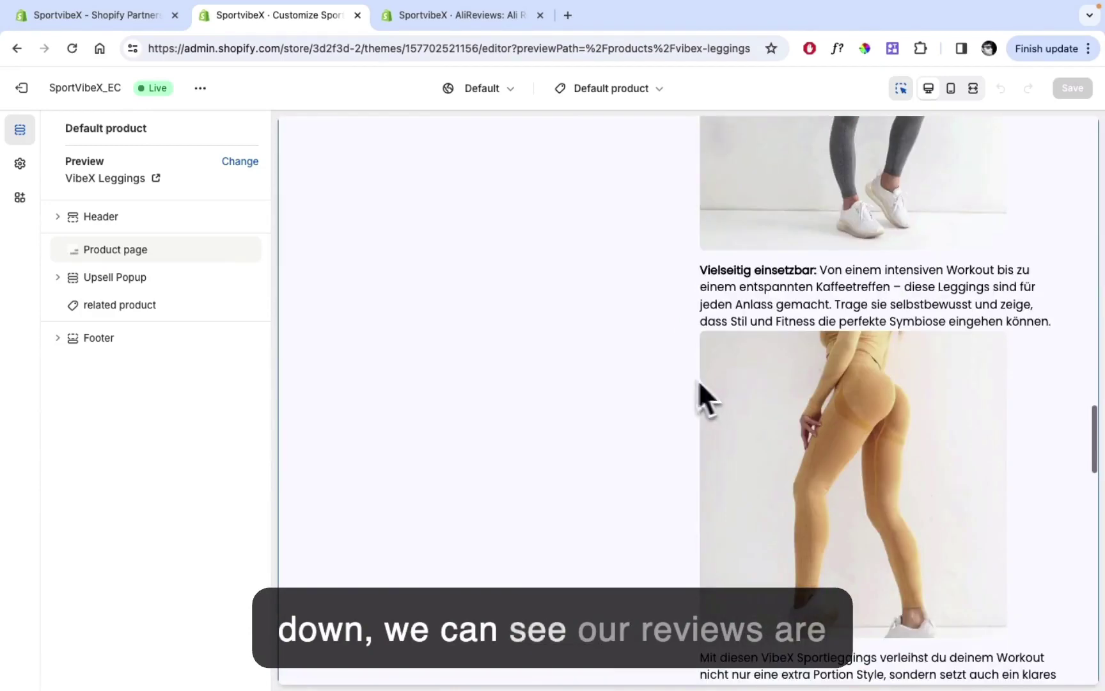
{"action": "scroll", "coordinate": [670, 434], "scroll_direction": "down", "scroll_amount": 8}
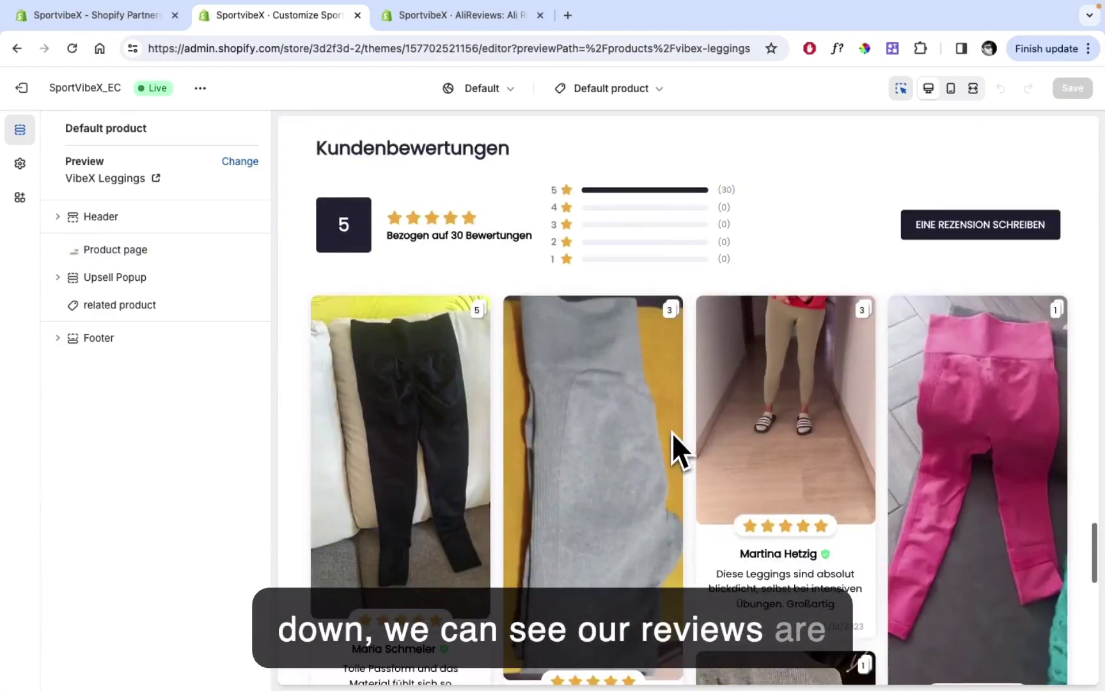
{"action": "scroll", "coordinate": [671, 434], "scroll_direction": "down", "scroll_amount": 4}
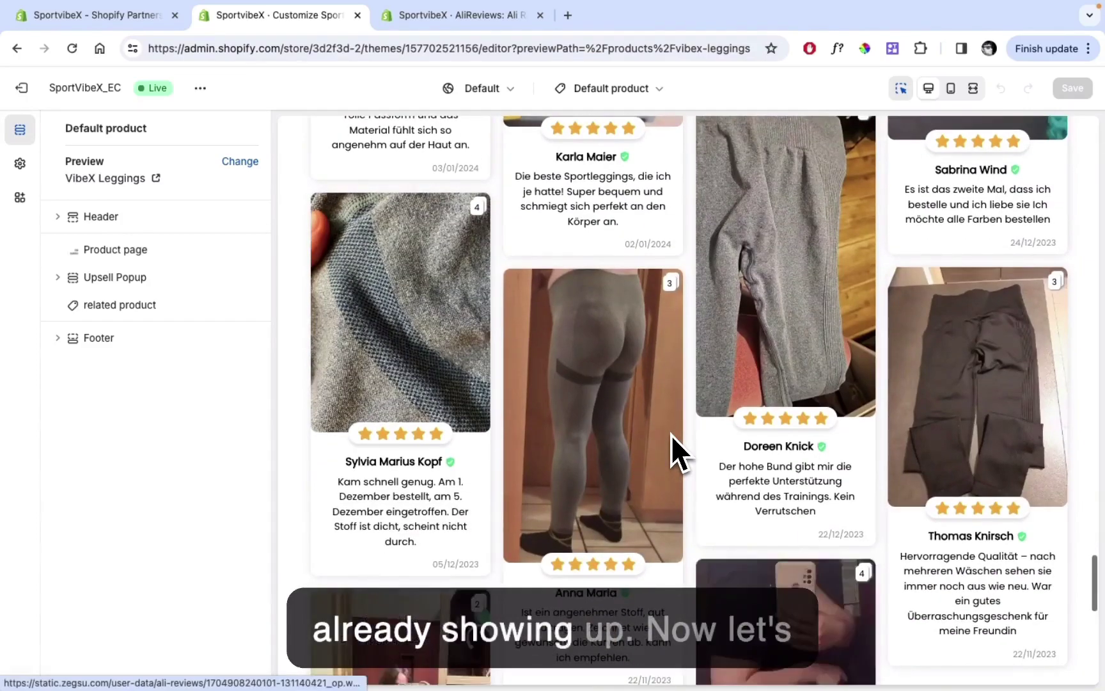
{"action": "scroll", "coordinate": [671, 435], "scroll_direction": "up", "scroll_amount": 15}
{"action": "scroll", "coordinate": [671, 443], "scroll_direction": "down", "scroll_amount": 15}
{"action": "scroll", "coordinate": [520, 347], "scroll_direction": "up", "scroll_amount": 3}
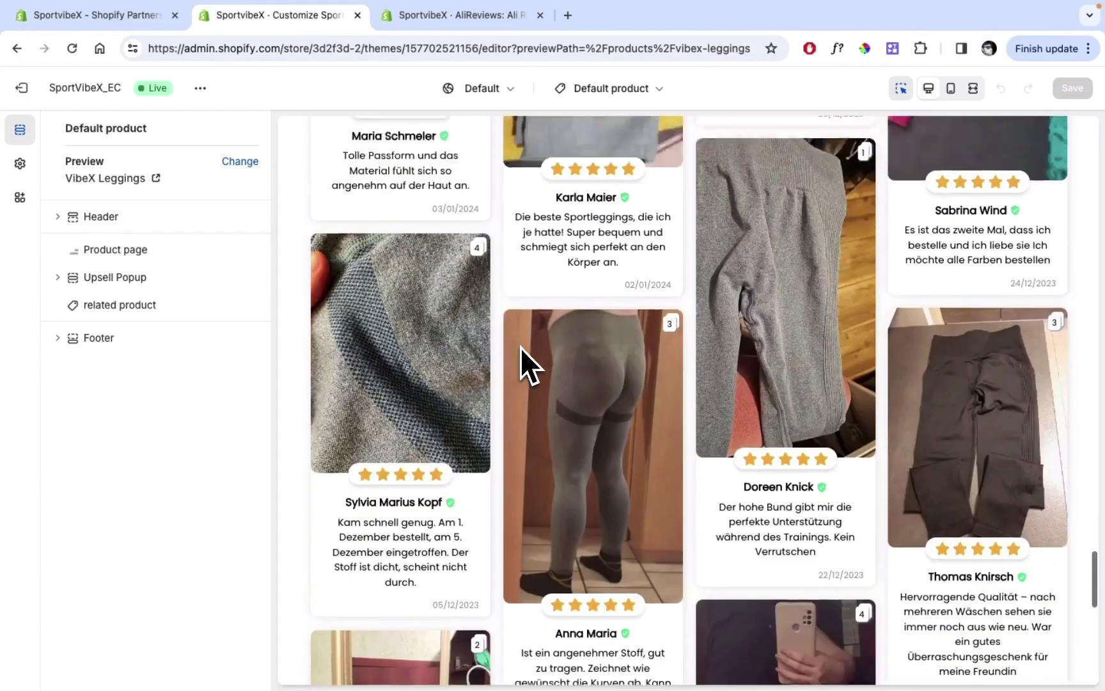
{"action": "scroll", "coordinate": [520, 347], "scroll_direction": "up", "scroll_amount": 5}
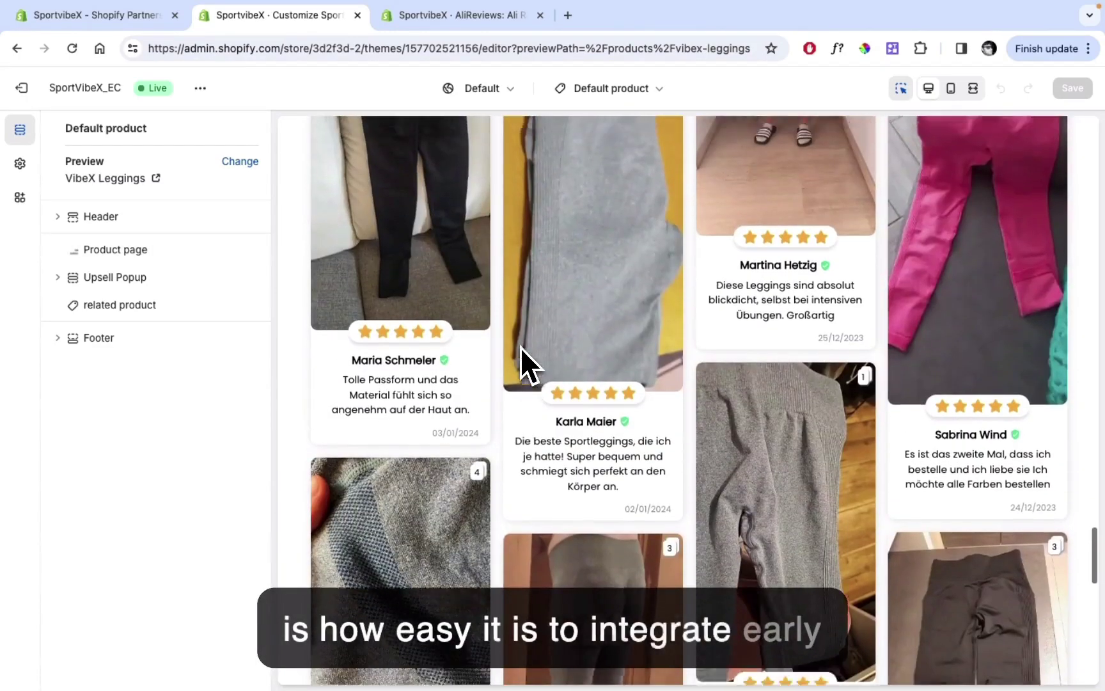
{"action": "scroll", "coordinate": [521, 347], "scroll_direction": "up", "scroll_amount": 1}
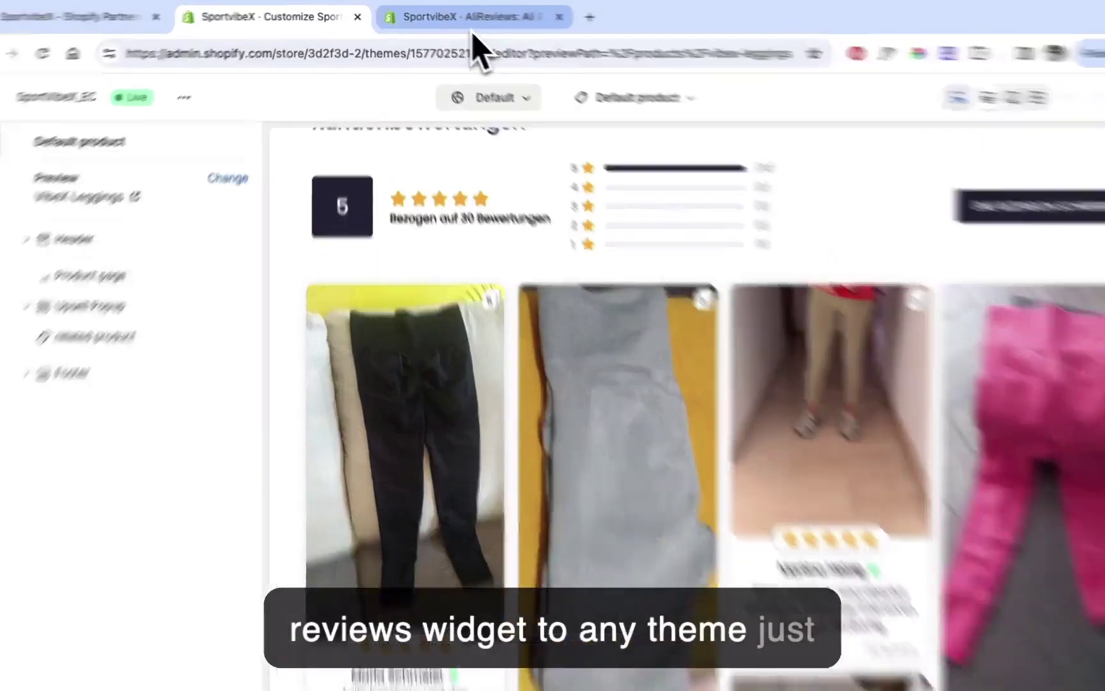
{"action": "left_click", "coordinate": [465, 23]}
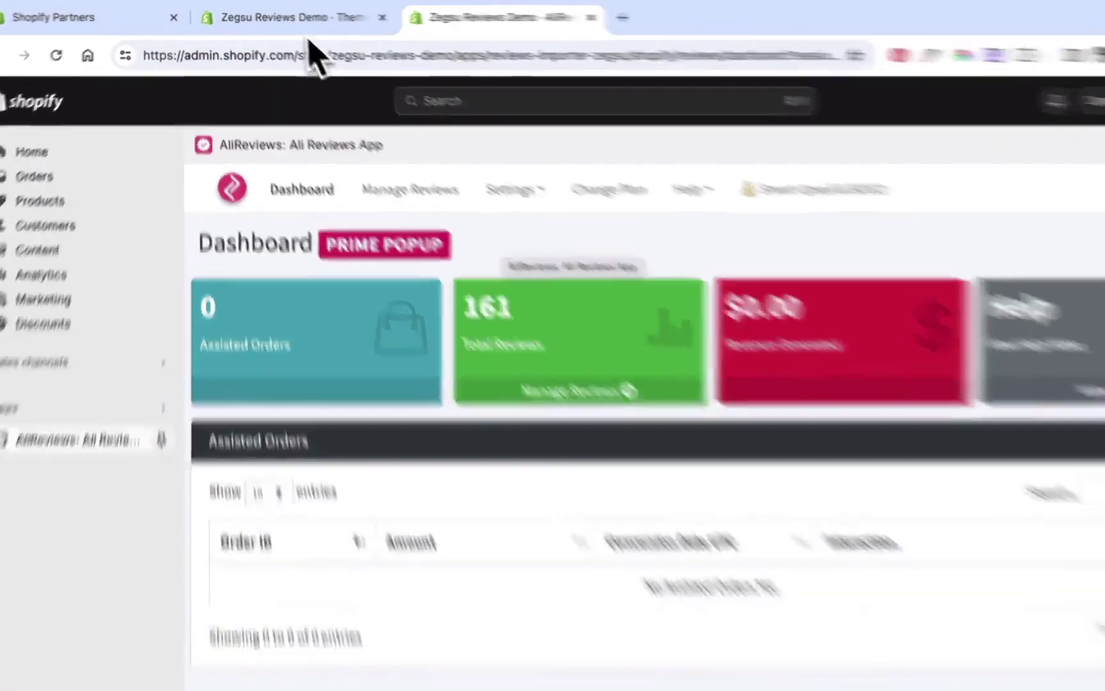
From the Themes page, launch Customize on the current Sense theme to preview the Home page.
{"action": "left_click", "coordinate": [281, 16]}
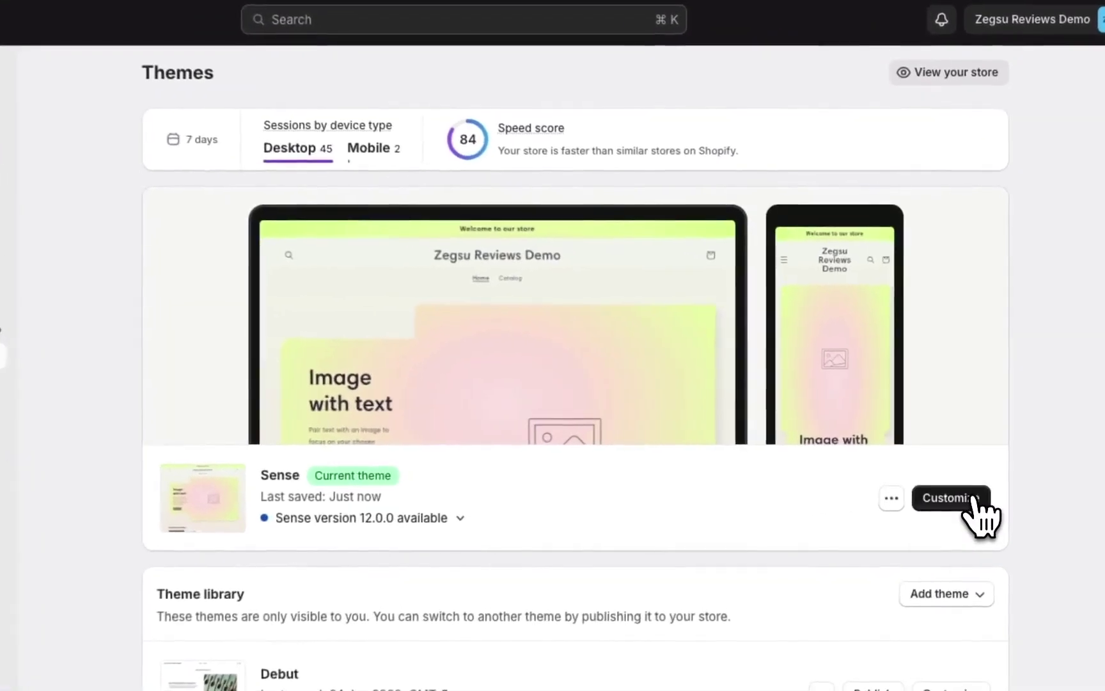
{"action": "left_click", "coordinate": [956, 484]}
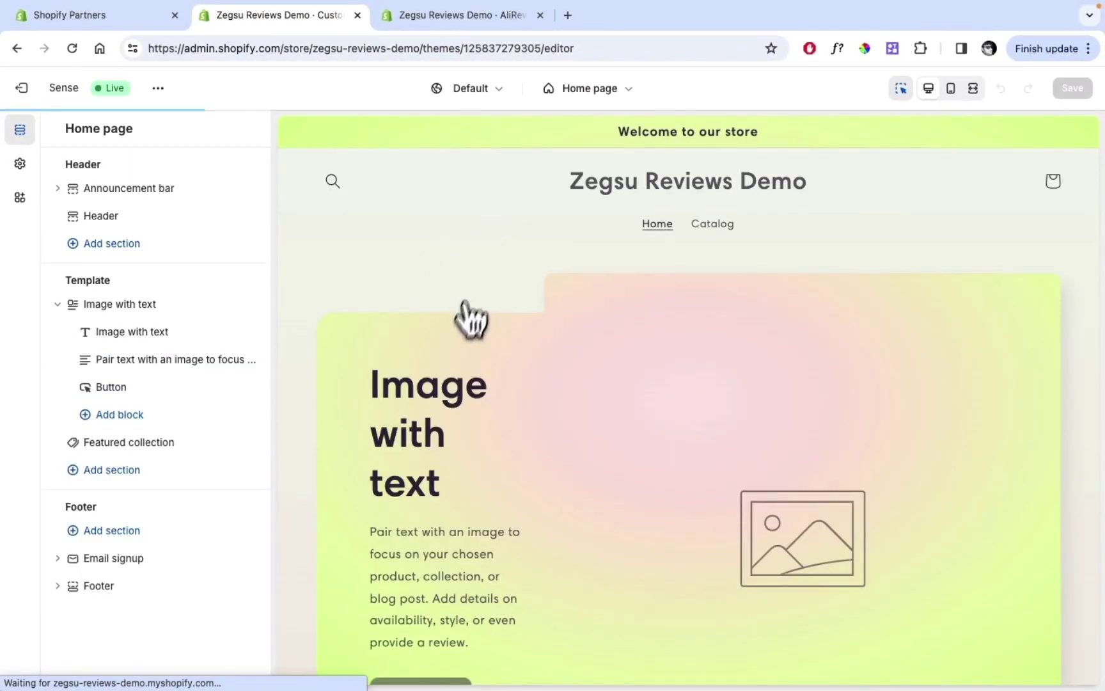
{"action": "scroll", "coordinate": [454, 368], "scroll_direction": "down", "scroll_amount": 1}
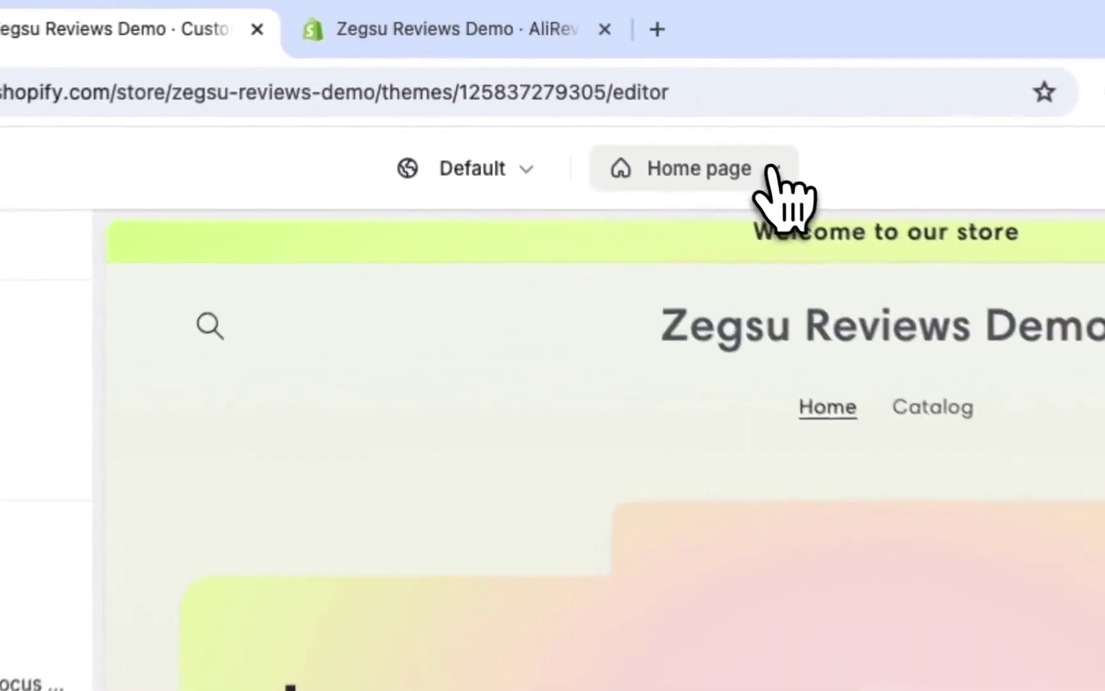
Preview the Products > Default product template for Pancake Maker, scrolled to the AliReview Widget heading.
{"action": "left_click", "coordinate": [621, 89]}
{"action": "left_click", "coordinate": [544, 195]}
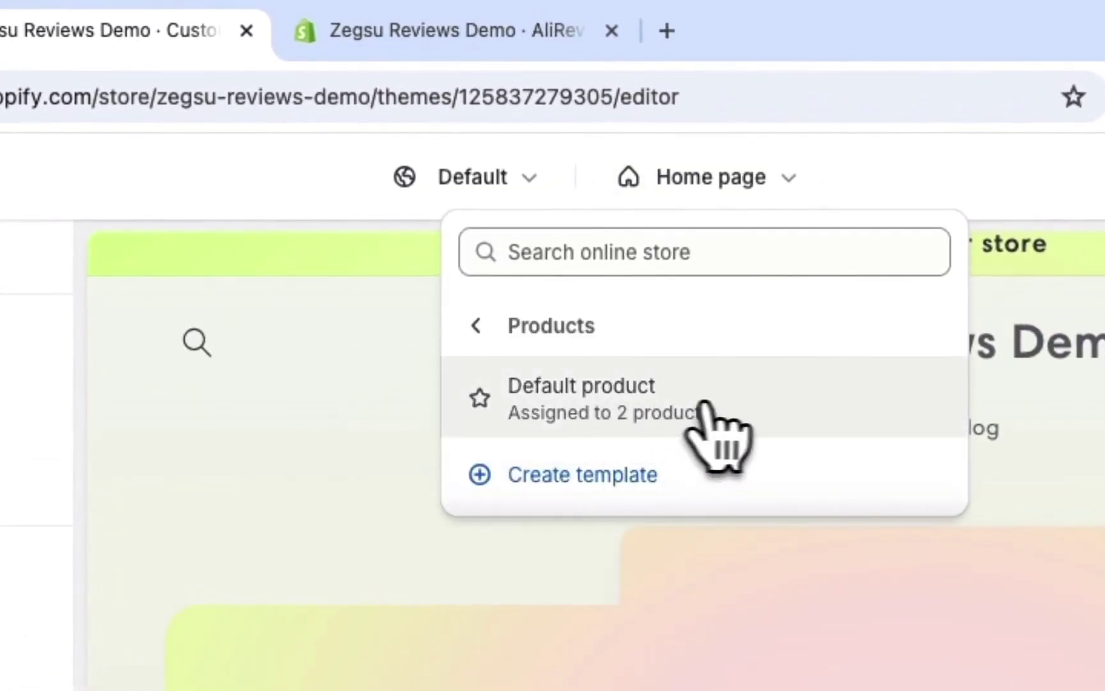
{"action": "left_click", "coordinate": [735, 406]}
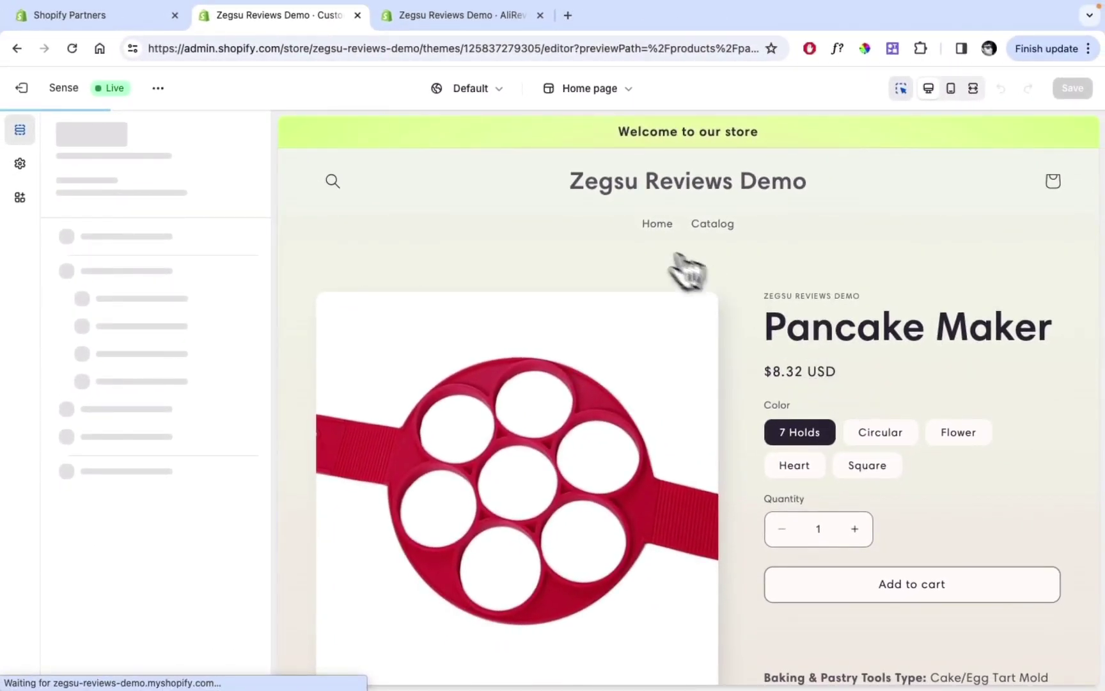
{"action": "scroll", "coordinate": [322, 299], "scroll_direction": "down", "scroll_amount": 2}
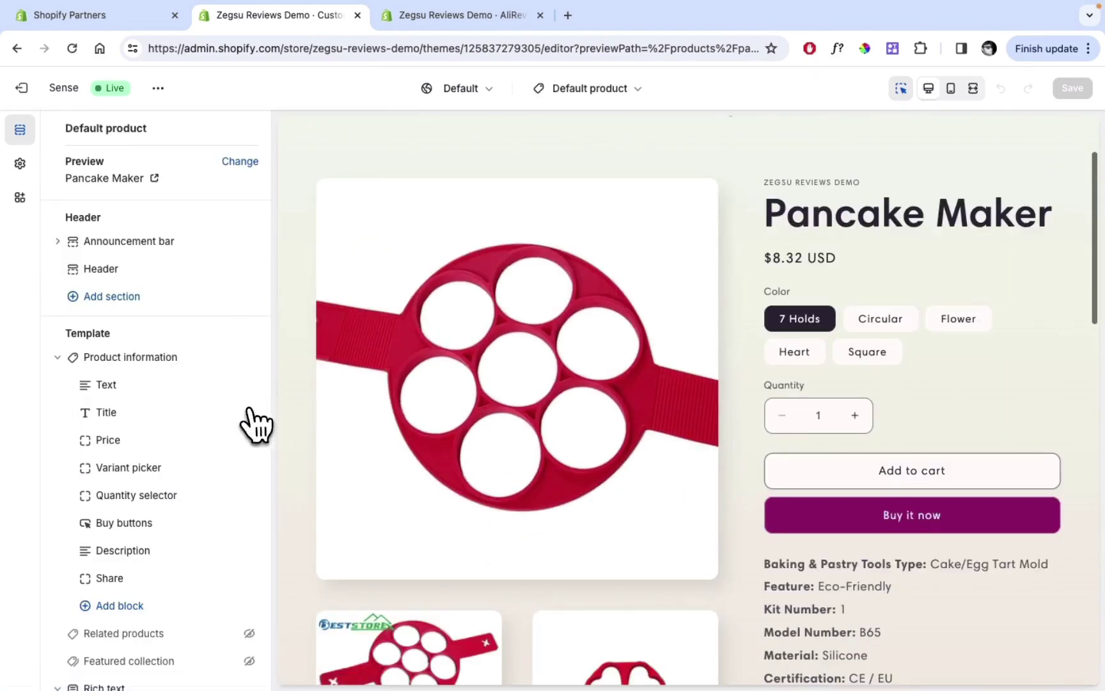
{"action": "scroll", "coordinate": [332, 415], "scroll_direction": "down", "scroll_amount": 15}
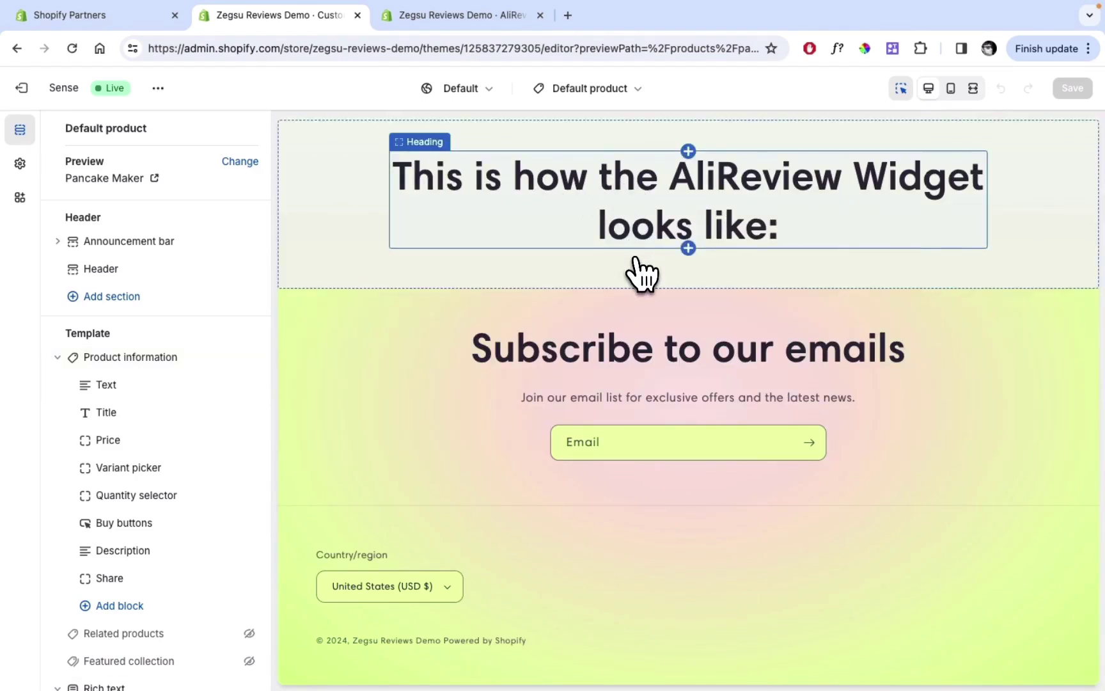
Search 'alireview' and add the AliReviews Product Widget app section below the Rich text section.
{"action": "mouse_move", "coordinate": [128, 687]}
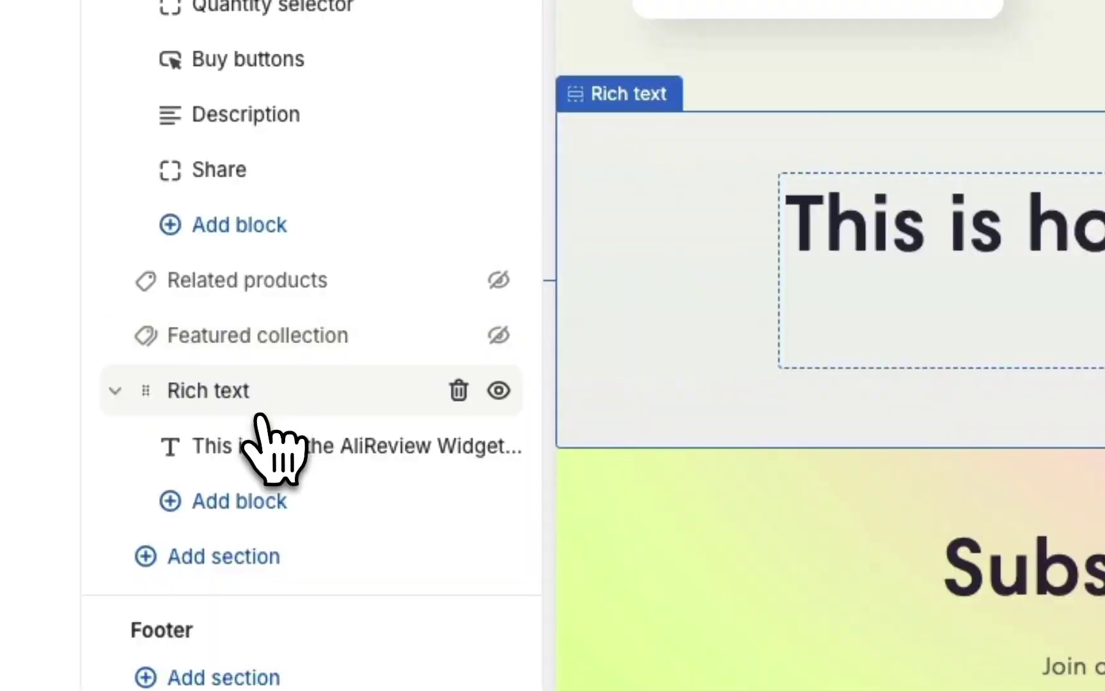
{"action": "left_click", "coordinate": [222, 561]}
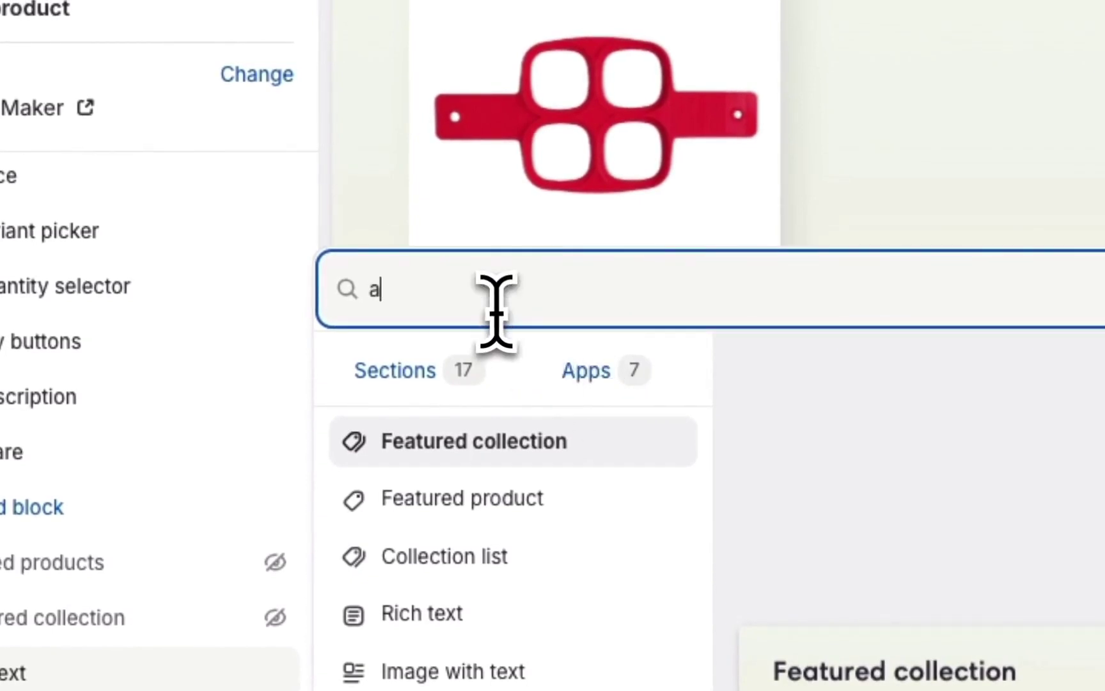
{"action": "type", "text": "alirevew"}
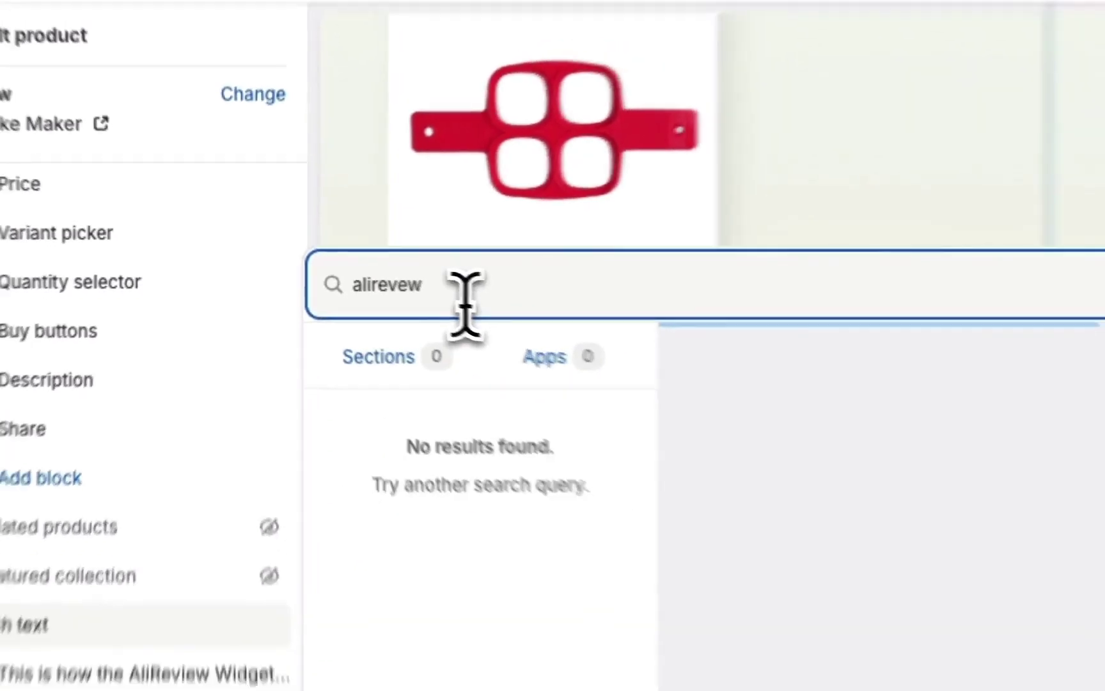
{"action": "key", "text": "BackSpace"}
{"action": "key", "text": "BackSpace"}
{"action": "key", "text": "BackSpace"}
{"action": "type", "text": "view"}
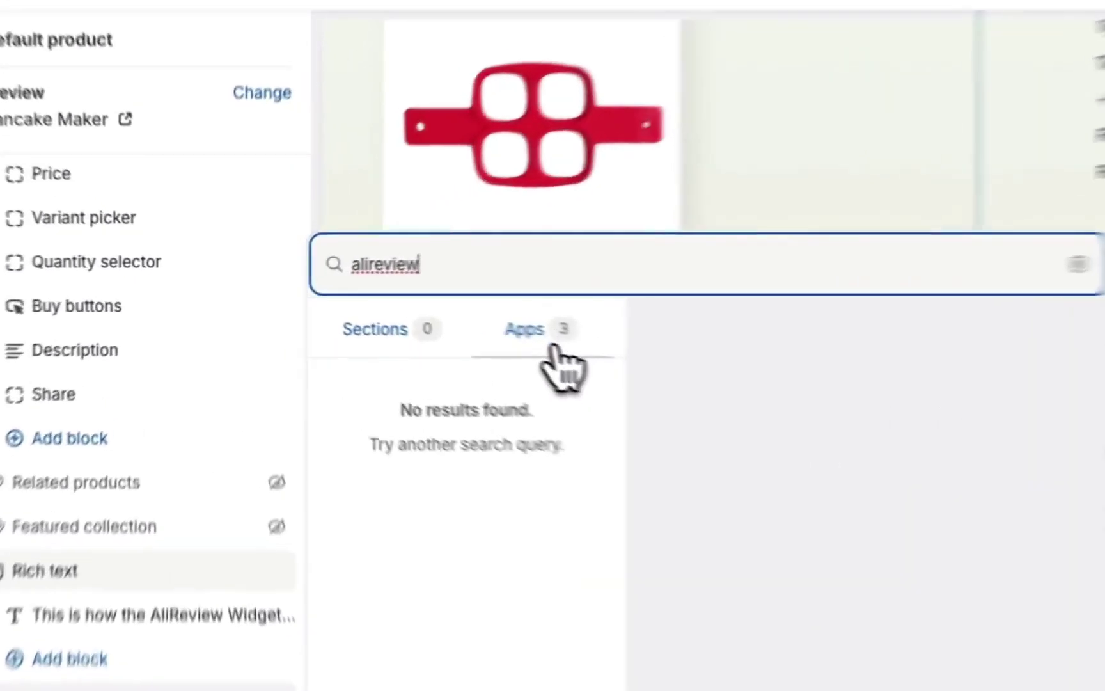
{"action": "left_click", "coordinate": [419, 317]}
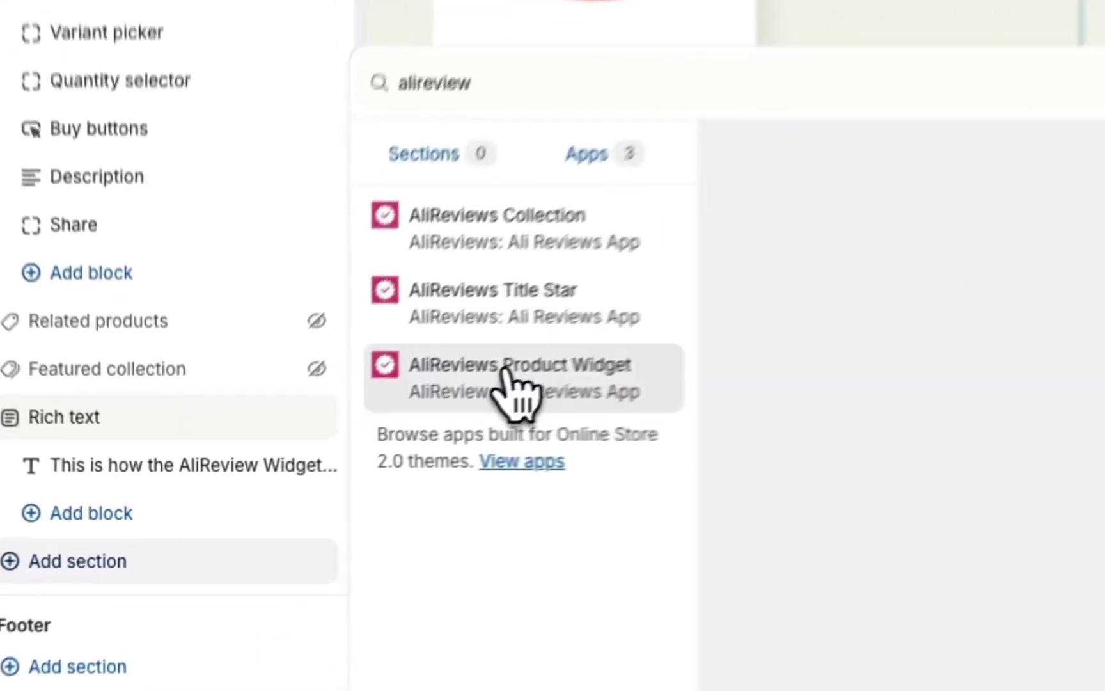
{"action": "left_click", "coordinate": [358, 438]}
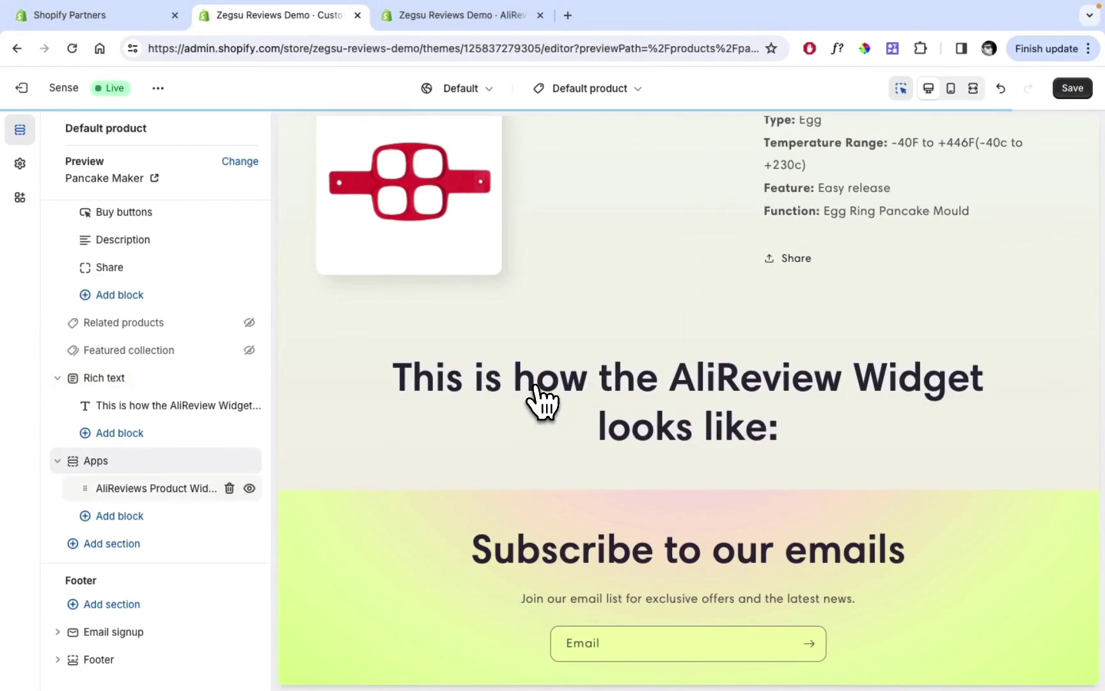
Check the Customer reviews widget showing 7 reviews and save the Default product template.
{"action": "scroll", "coordinate": [543, 397], "scroll_direction": "down", "scroll_amount": 5}
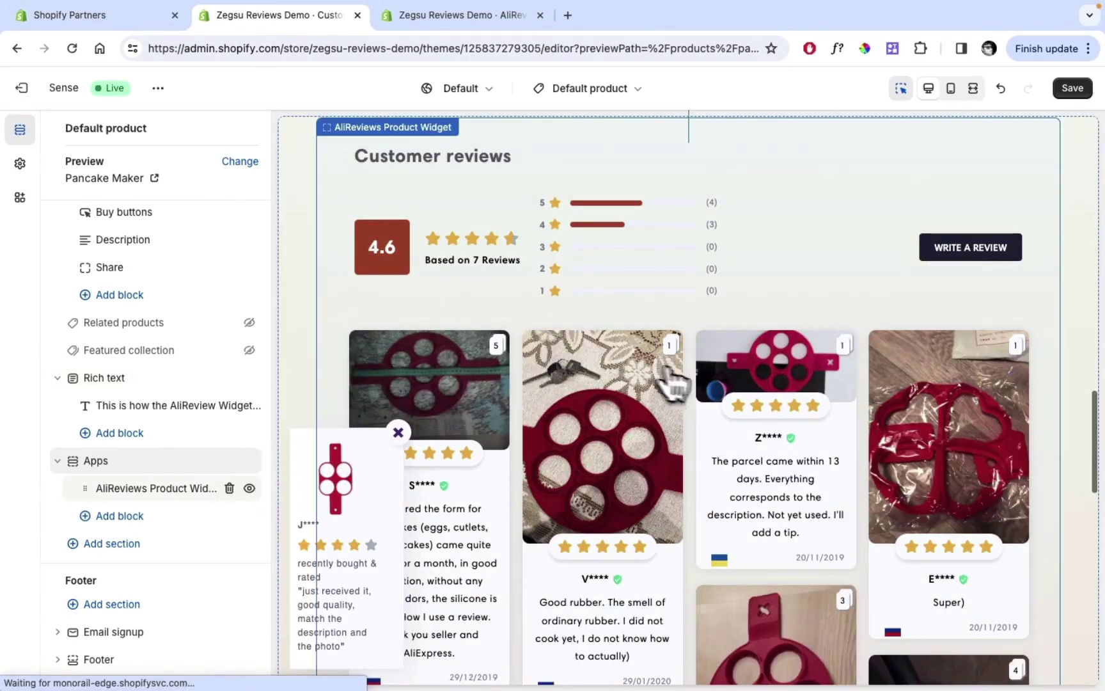
{"action": "scroll", "coordinate": [617, 341], "scroll_direction": "up", "scroll_amount": 10}
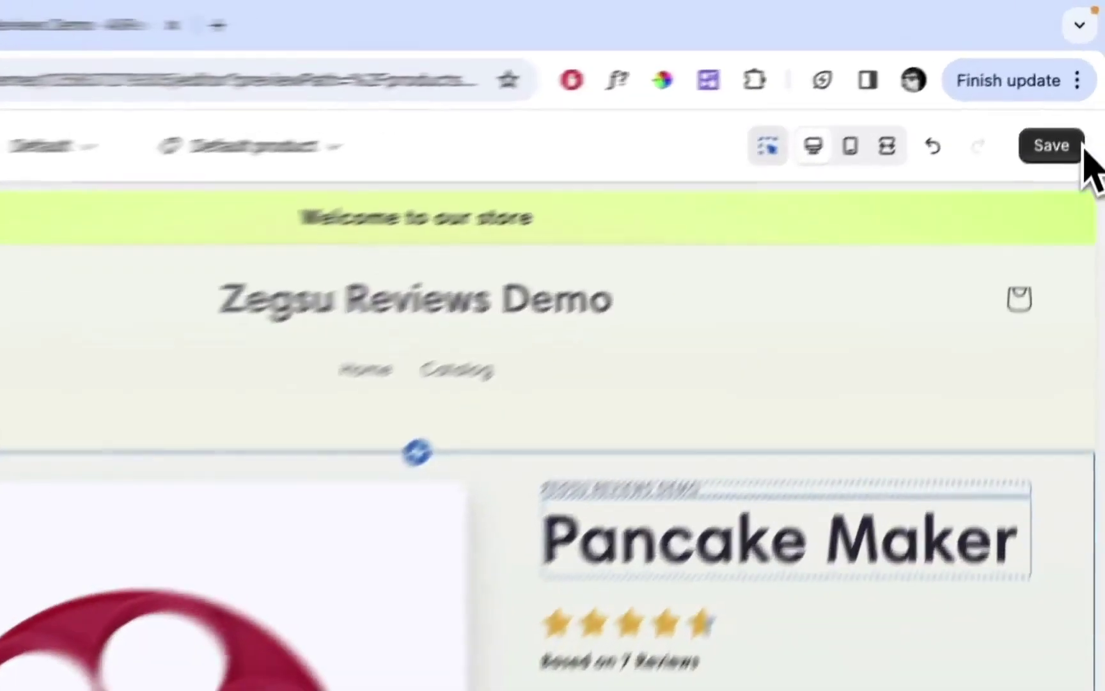
{"action": "left_click", "coordinate": [1081, 149]}
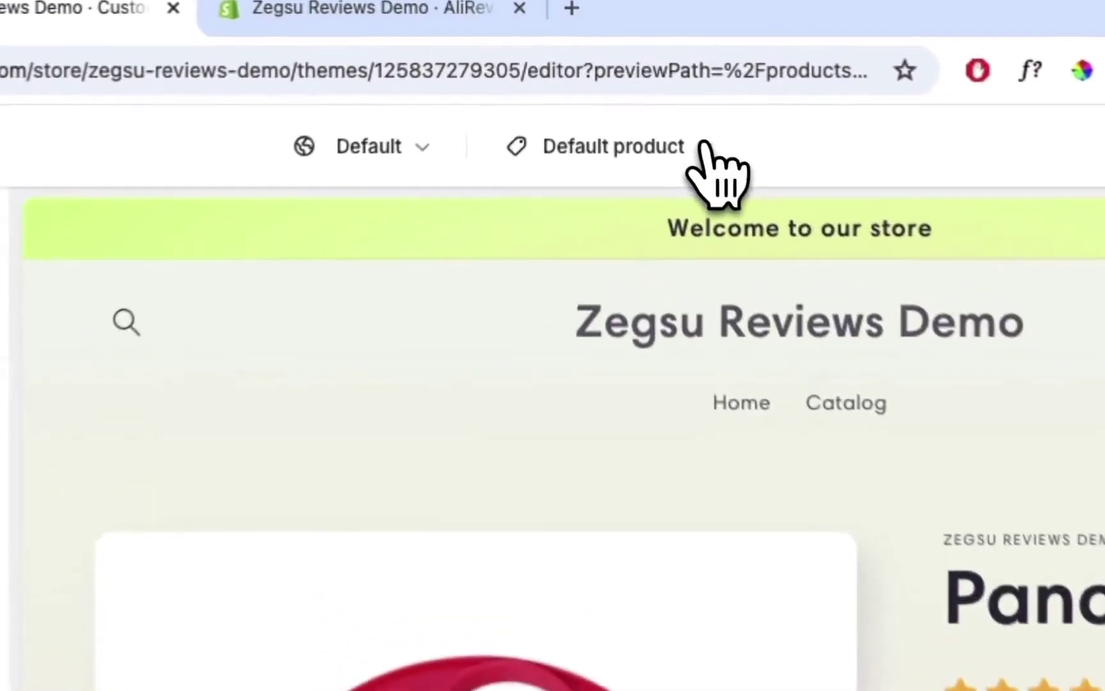
Switch the theme editor preview back to the home page.
{"action": "left_click", "coordinate": [633, 89]}
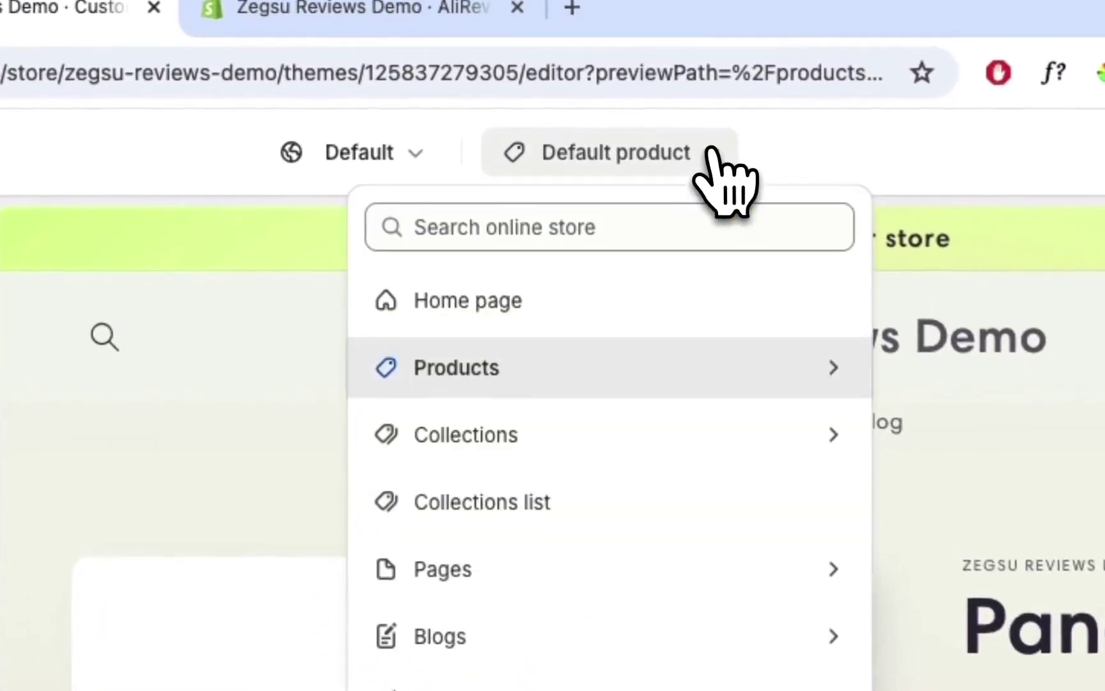
{"action": "left_click", "coordinate": [507, 314]}
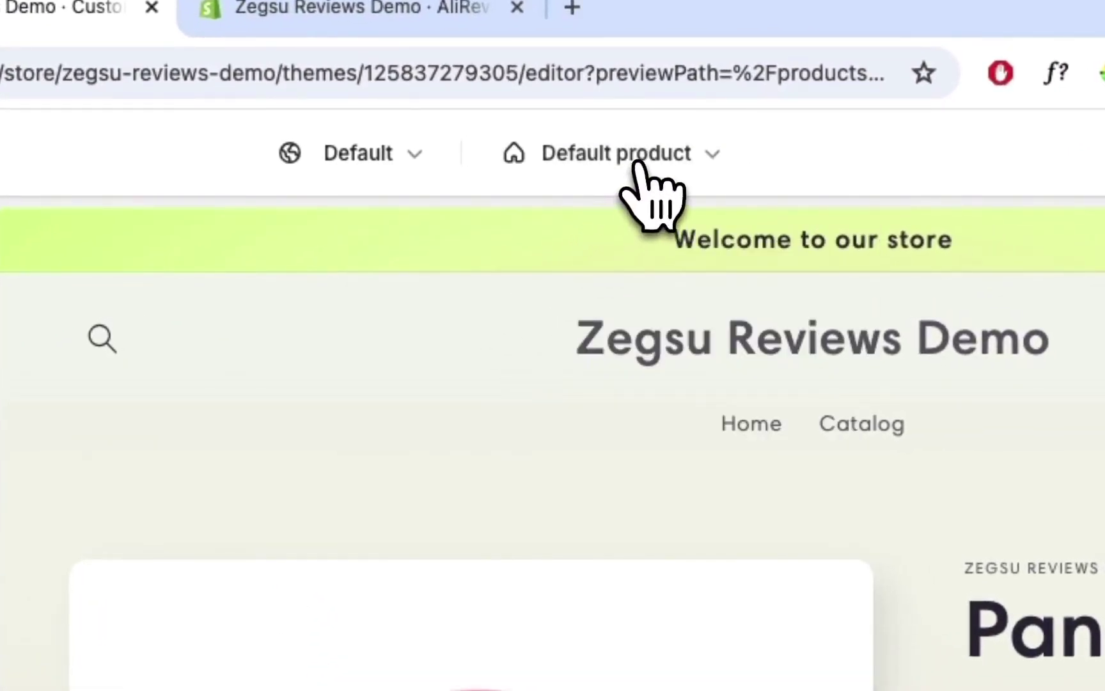
{"action": "scroll", "coordinate": [478, 298], "scroll_direction": "down", "scroll_amount": 10}
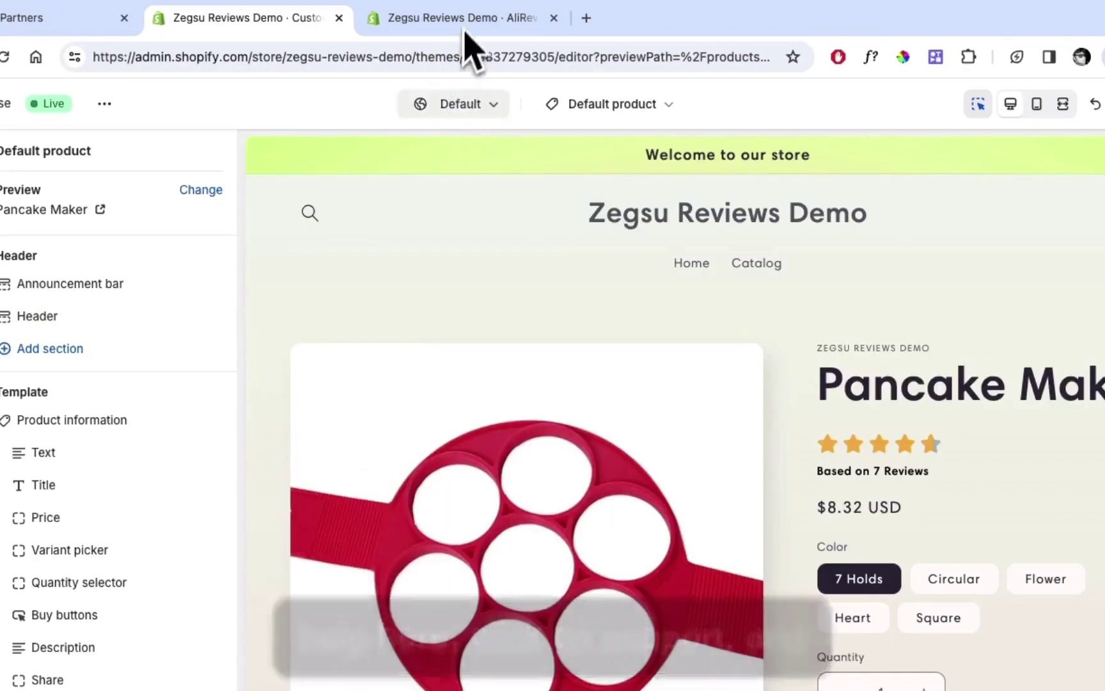
On the AliReviews dashboard, go to Help > Support and start a Chat Now session.
{"action": "left_click", "coordinate": [470, 19]}
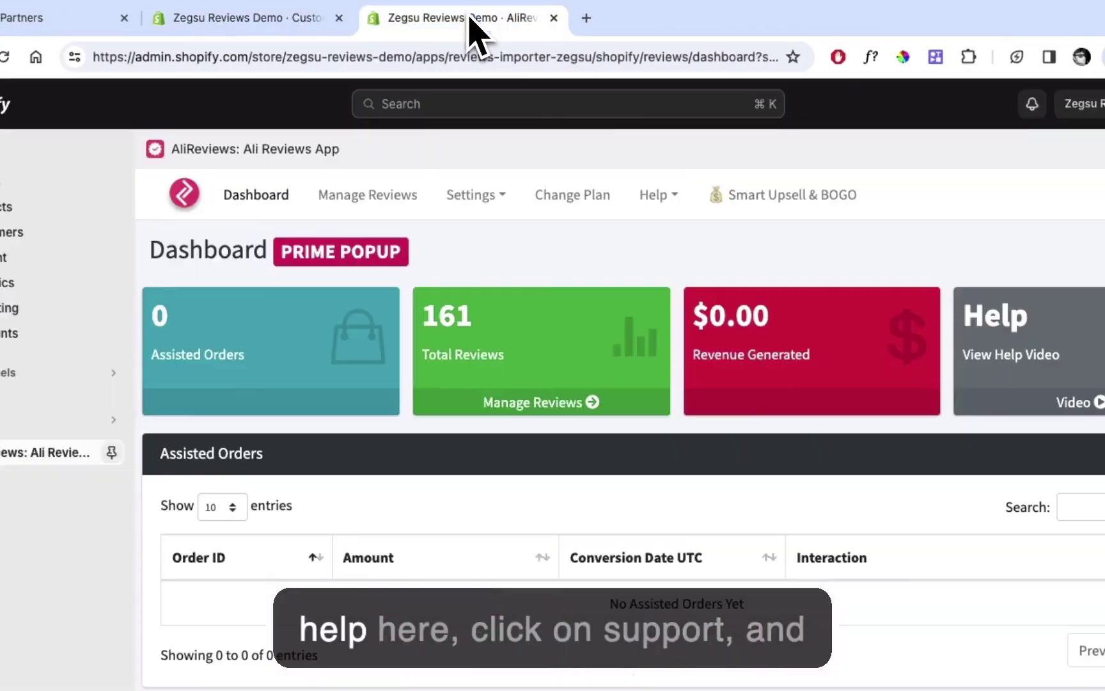
{"action": "left_click", "coordinate": [665, 198]}
{"action": "left_click", "coordinate": [673, 249]}
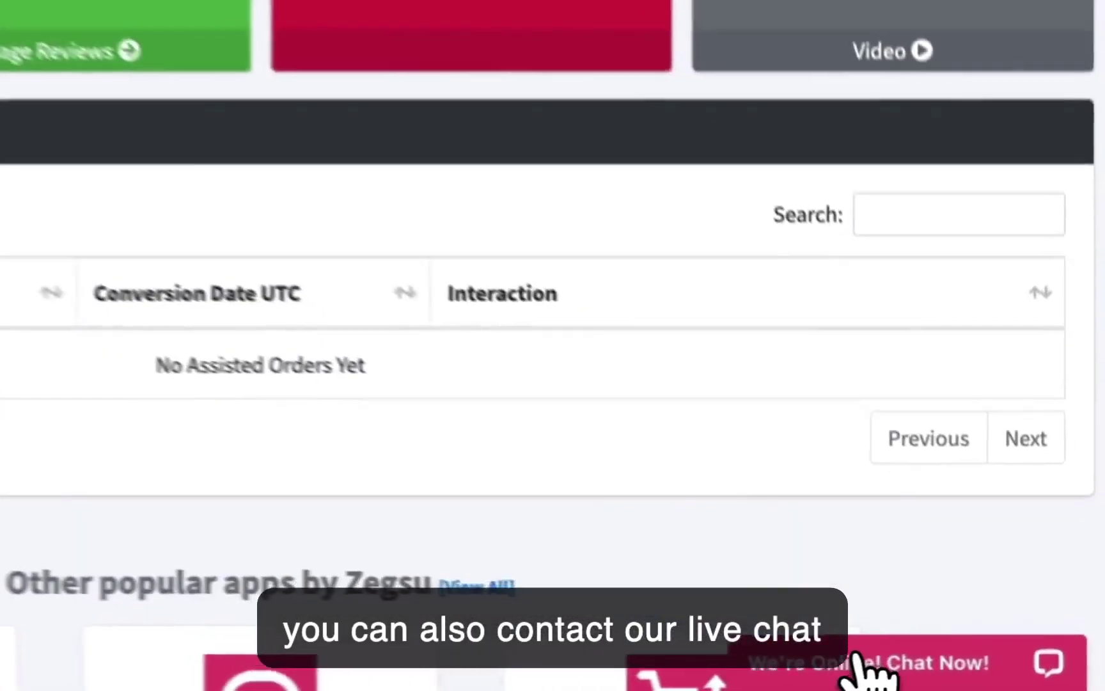
{"action": "left_click", "coordinate": [978, 674]}
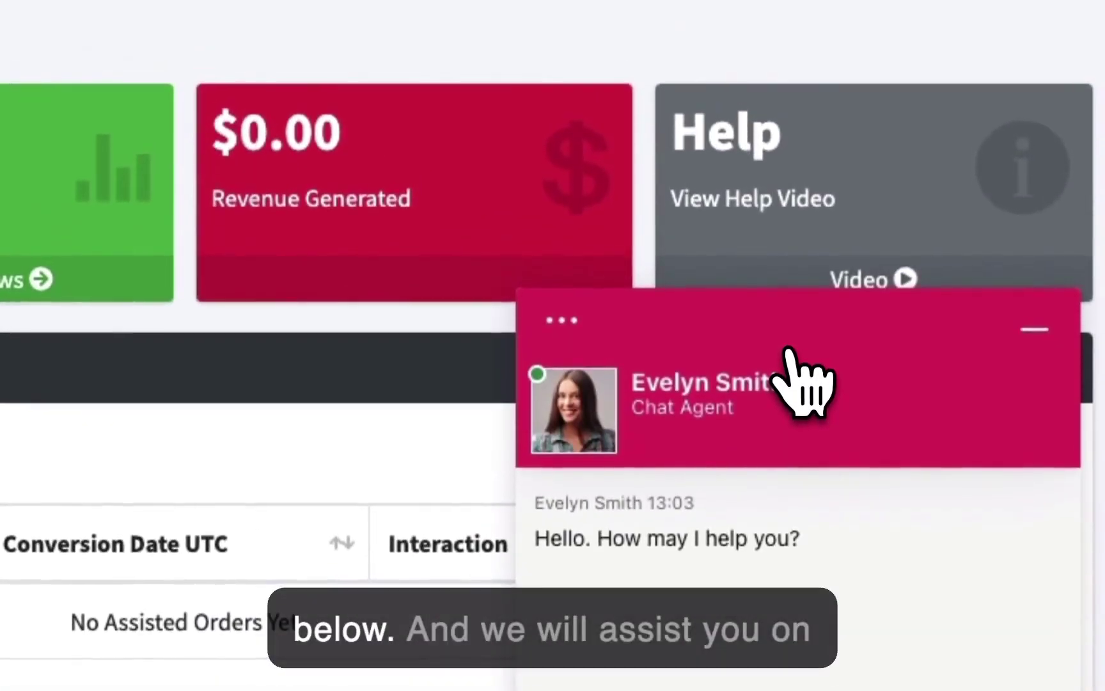